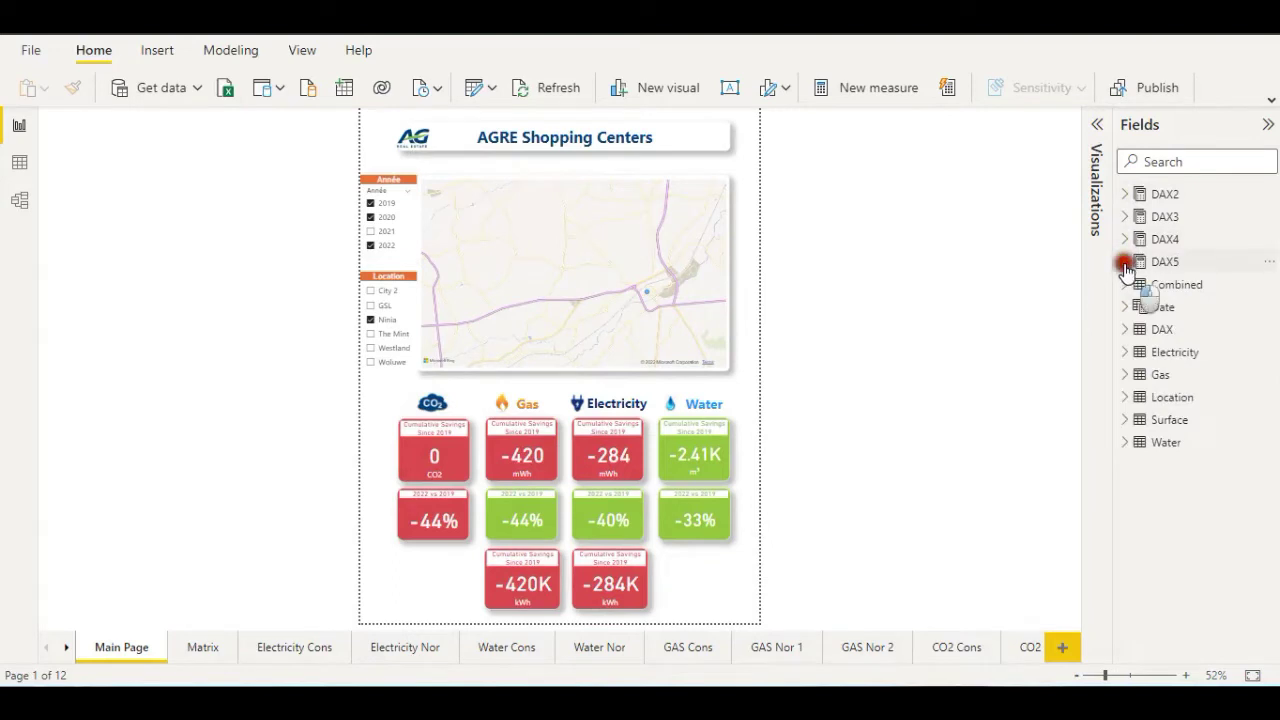
Step: Look through the measures in the DAX5 table and collapse it again
click(1125, 262)
scroll(1146, 443, down, 3)
scroll(1146, 443, up, 3)
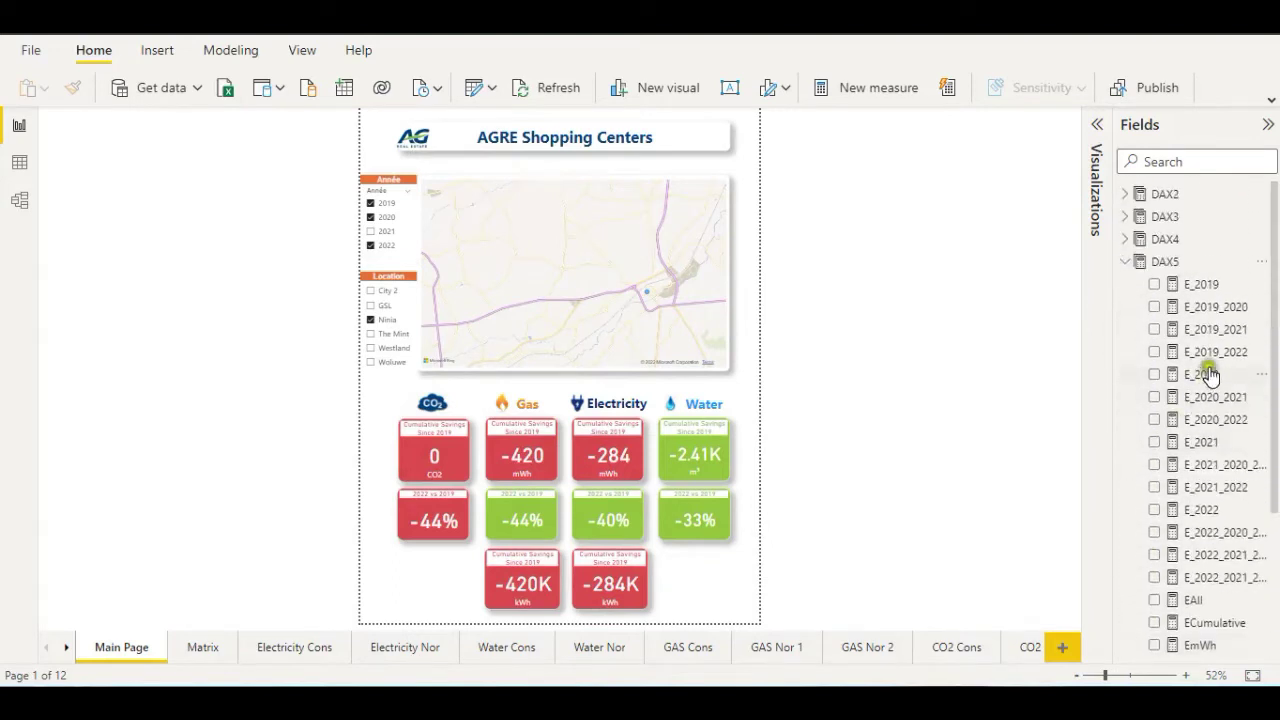
click(1127, 262)
Step: Expand the Combined table, widen the Fields pane and review the formulas of several AEconomie -2 and AEconomie -3 measures
click(1125, 284)
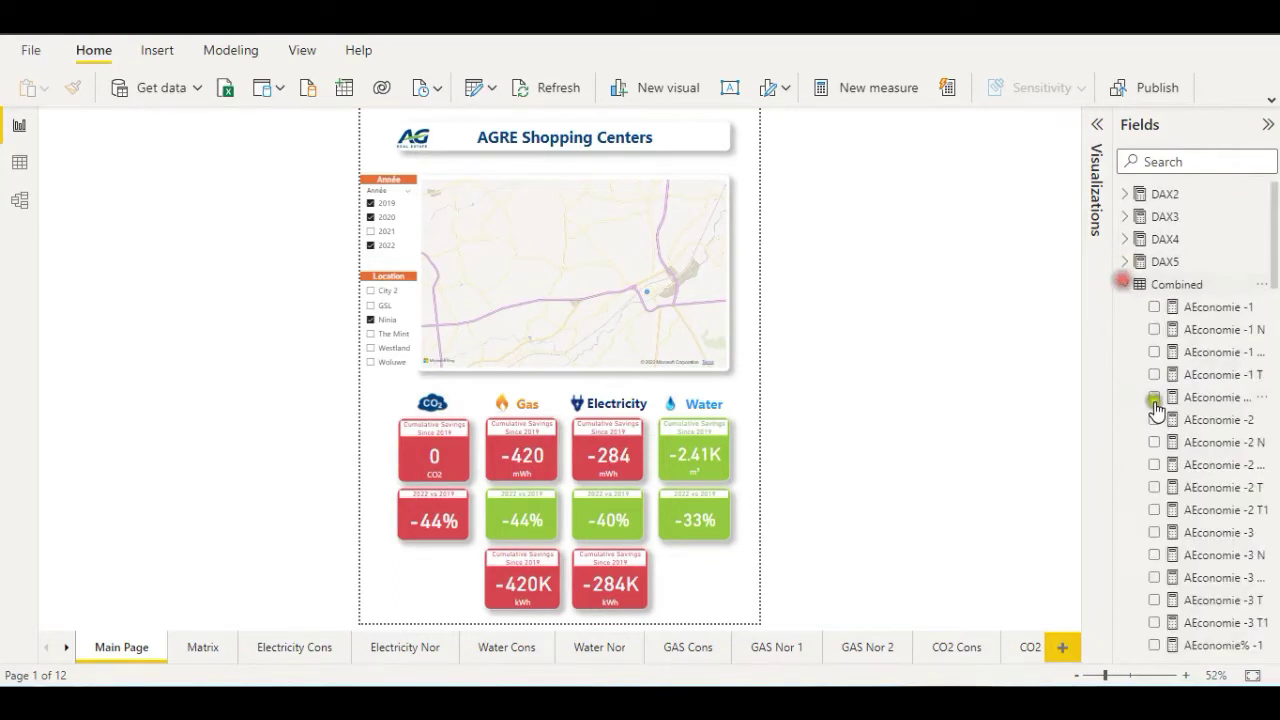
scroll(1165, 437, down, 4)
drag(1113, 384, 1051, 386)
click(1148, 297)
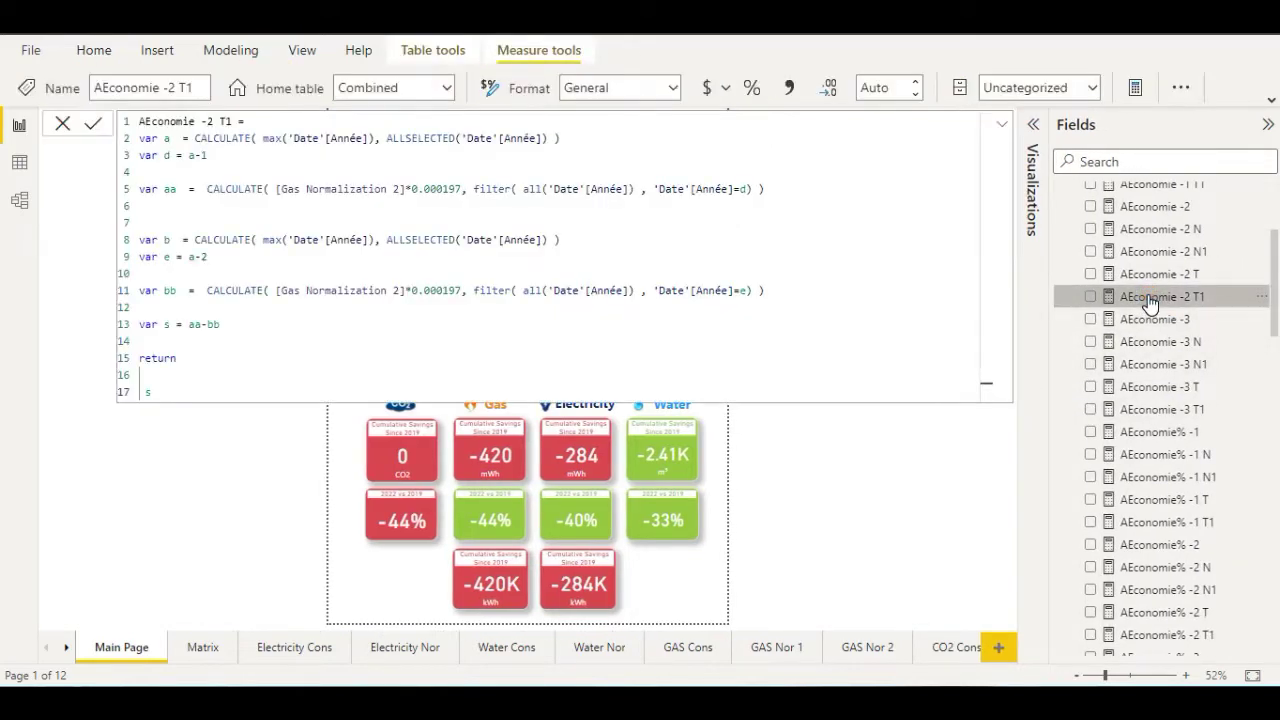
click(1230, 251)
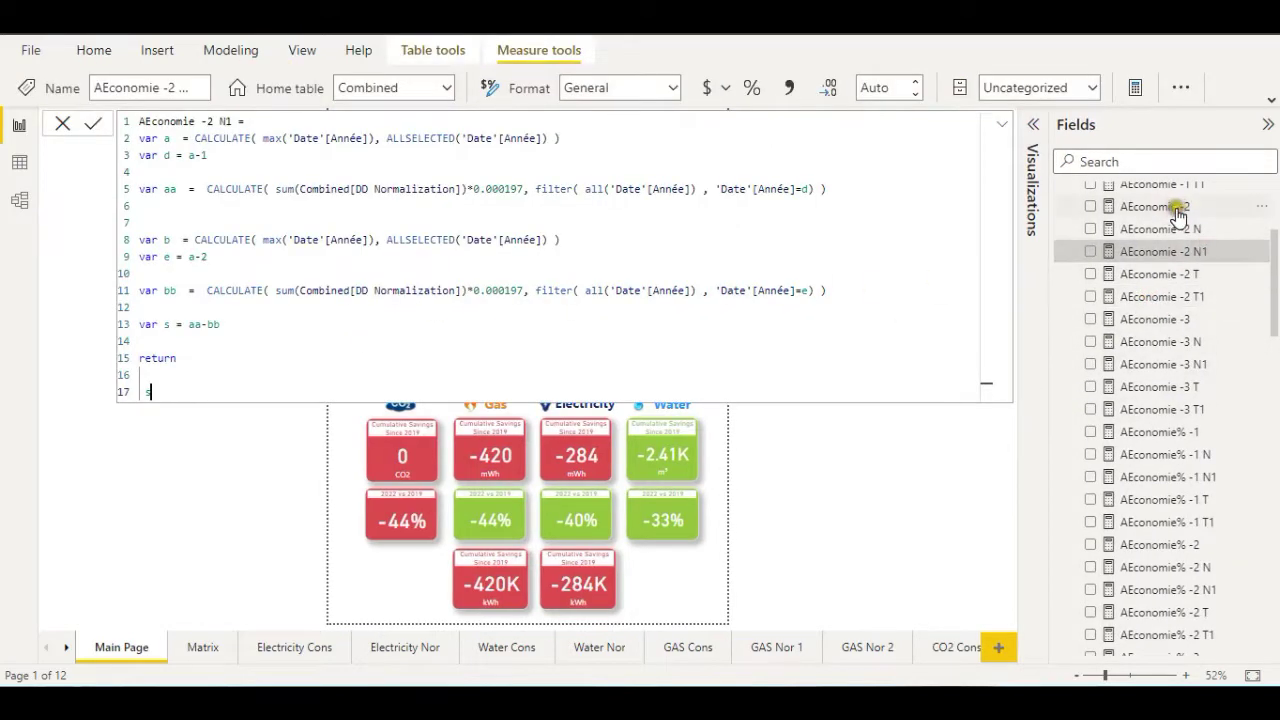
click(1176, 207)
click(1188, 366)
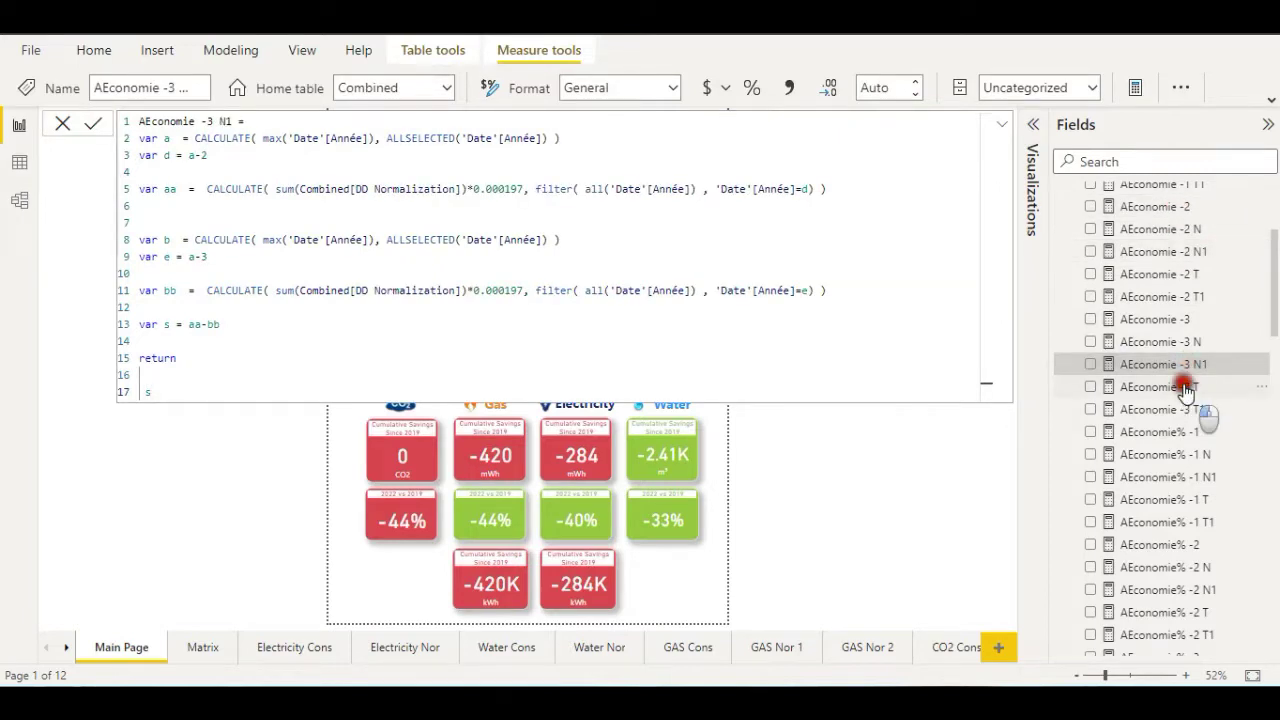
click(1185, 390)
Step: Review the formulas of AEconomie% -1 N1, AEconomie% -3 T1 and AEconomie% -2 T1, and look through the remaining Combined fields
click(1189, 477)
scroll(1175, 563, down, 3)
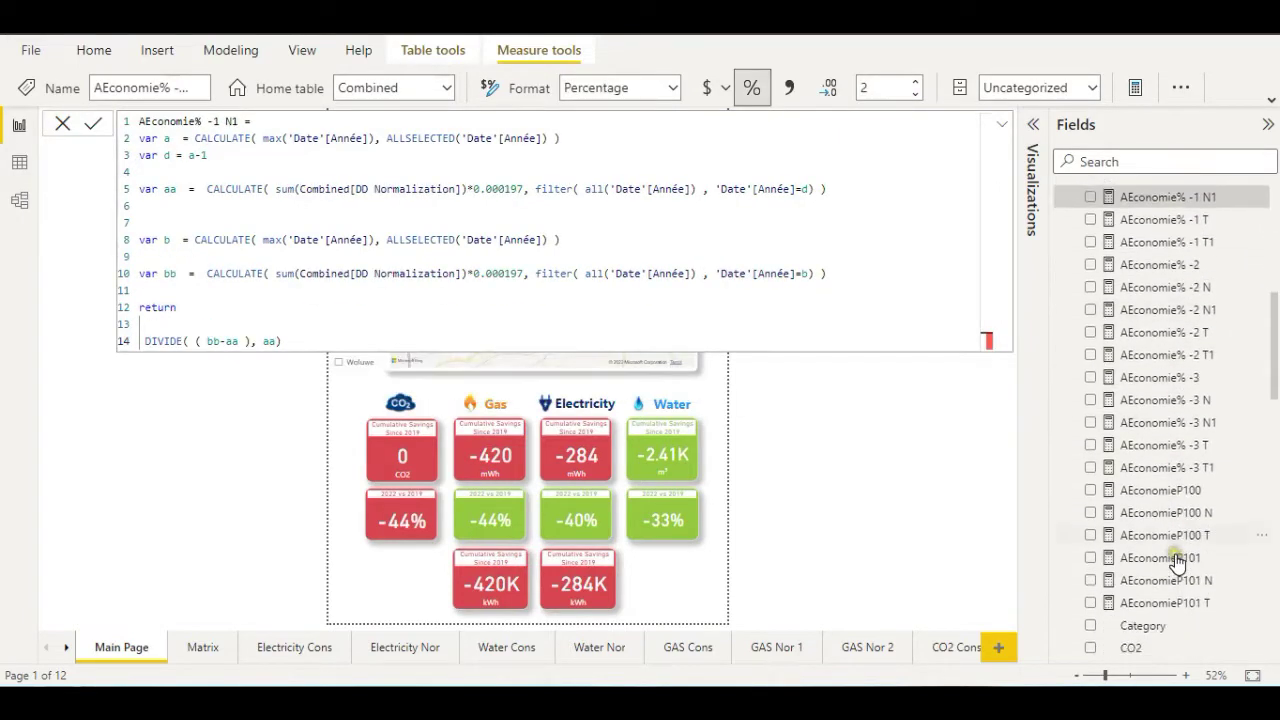
click(1166, 450)
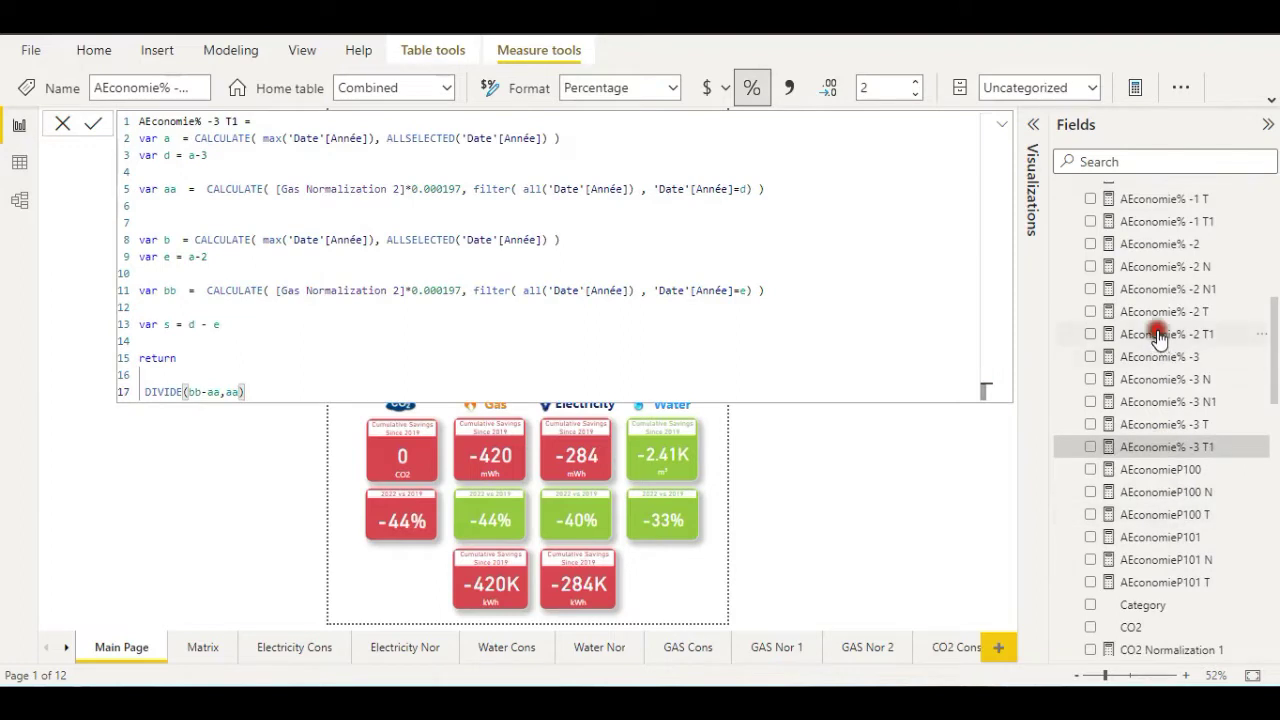
click(1158, 336)
scroll(1166, 531, down, 5)
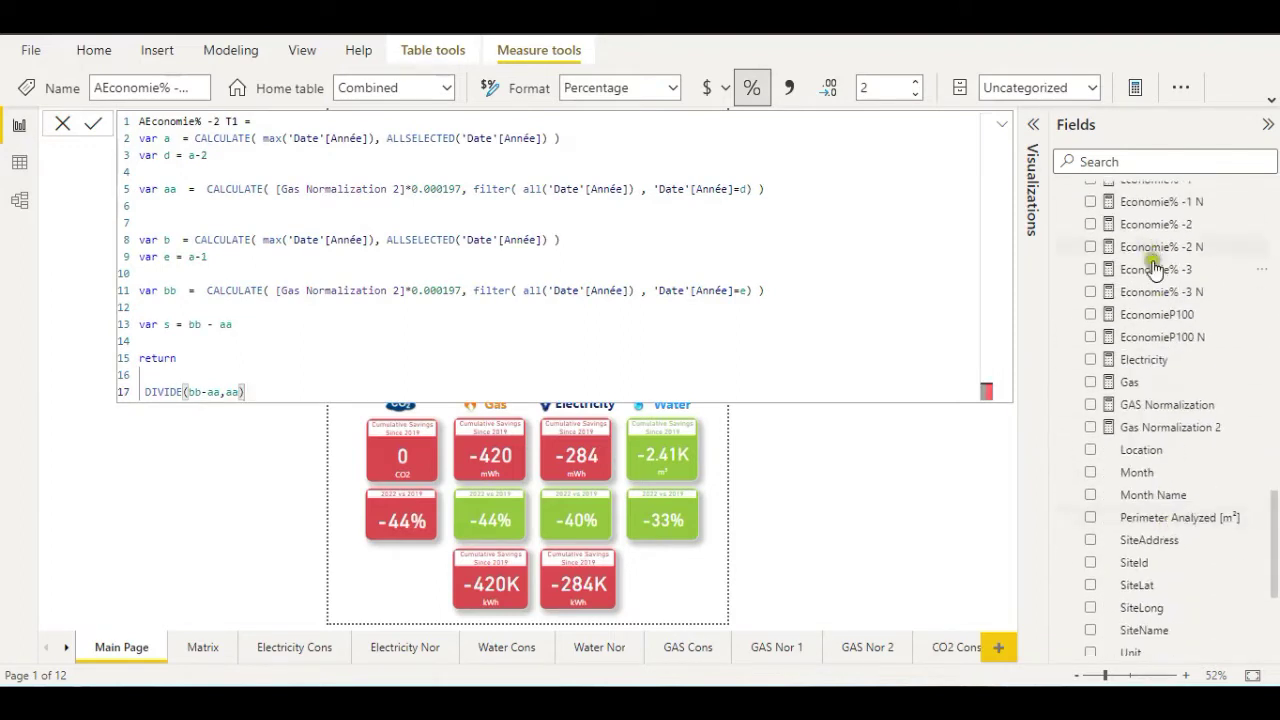
scroll(1170, 380, up, 5)
scroll(1136, 530, down, 10)
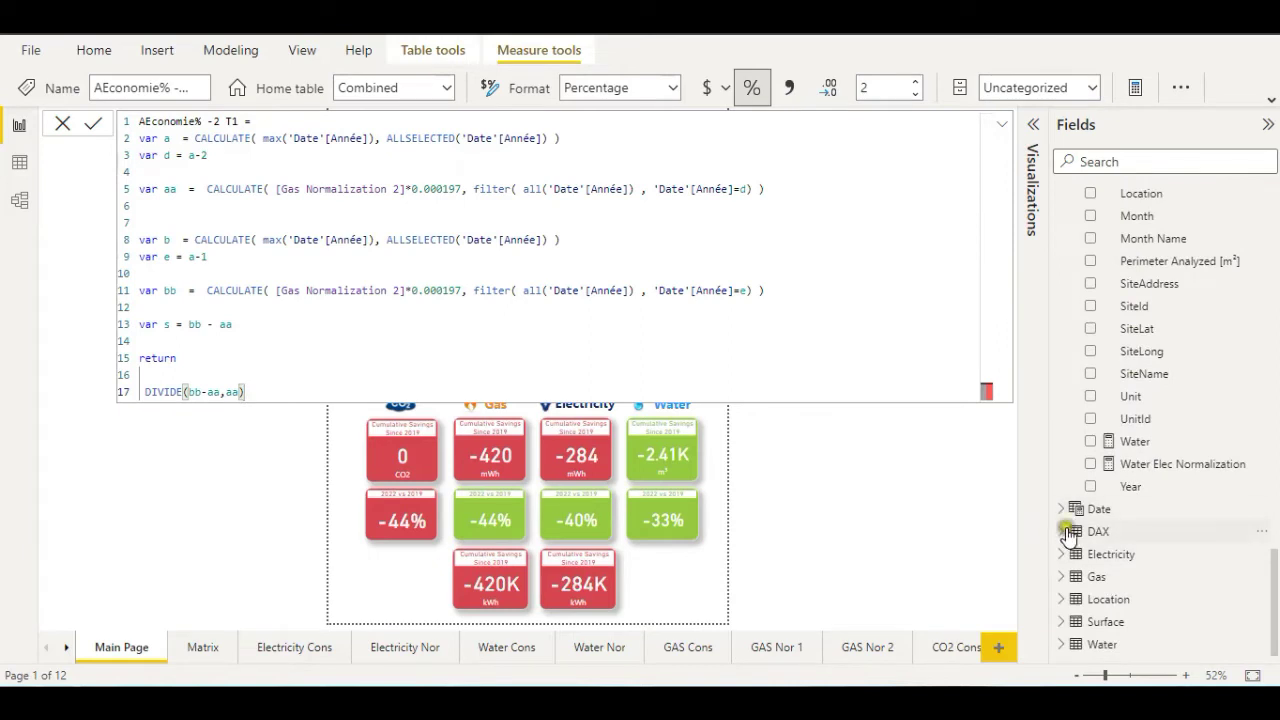
Step: Expand the DAX table and review the TITRE Savings Since, TITRE Cumulative and TITRE vs -2 formulas
click(1062, 531)
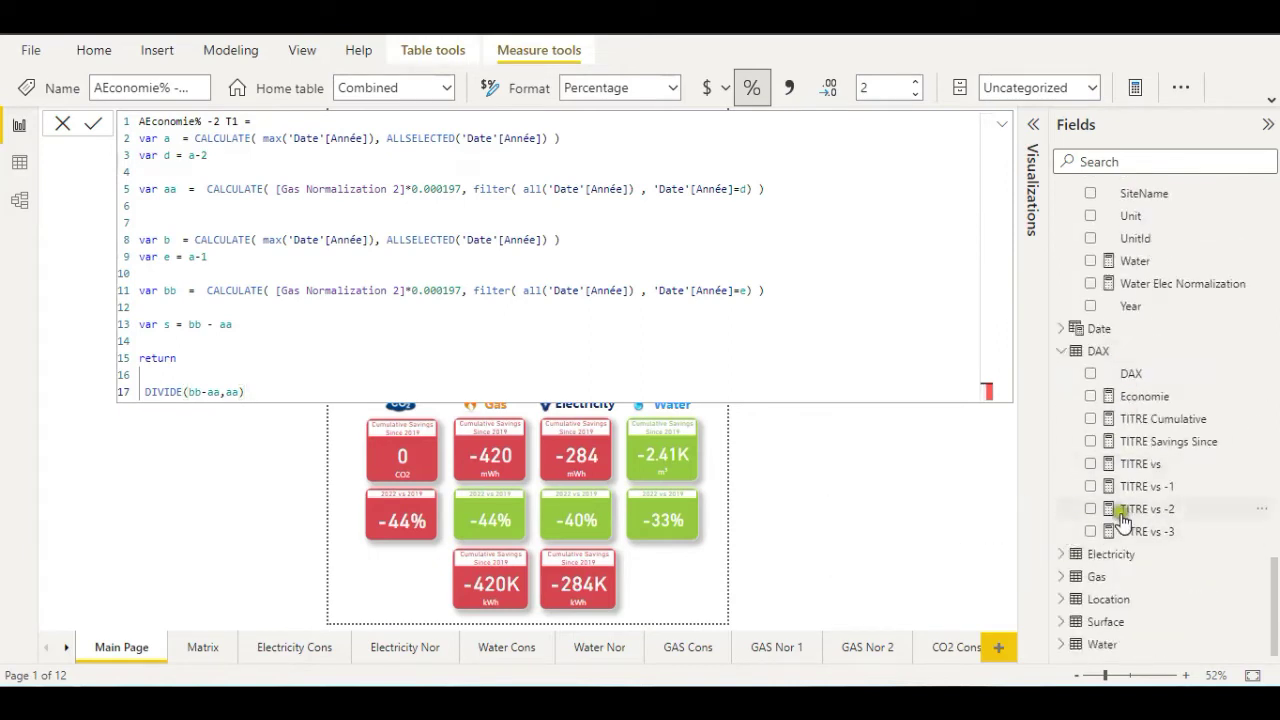
click(1152, 446)
click(1148, 419)
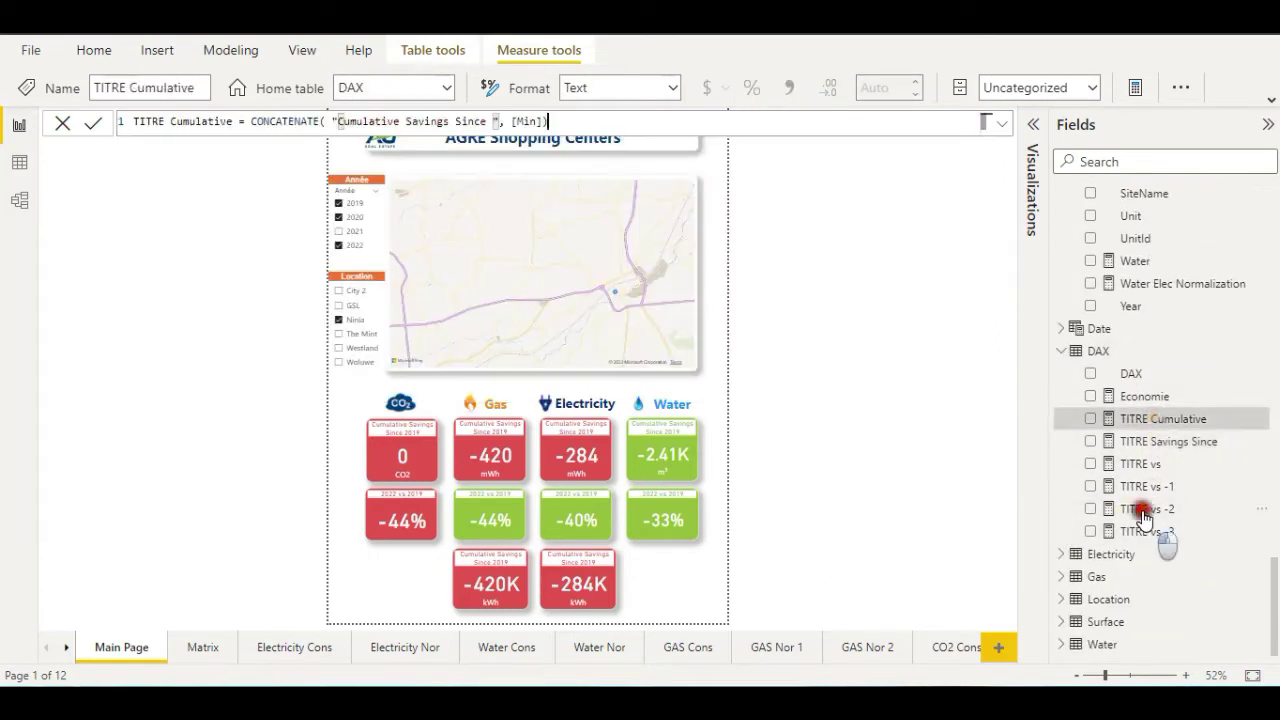
click(1142, 509)
Step: Expand the Electricity, Water and Surface tables to look at their fields
click(1062, 554)
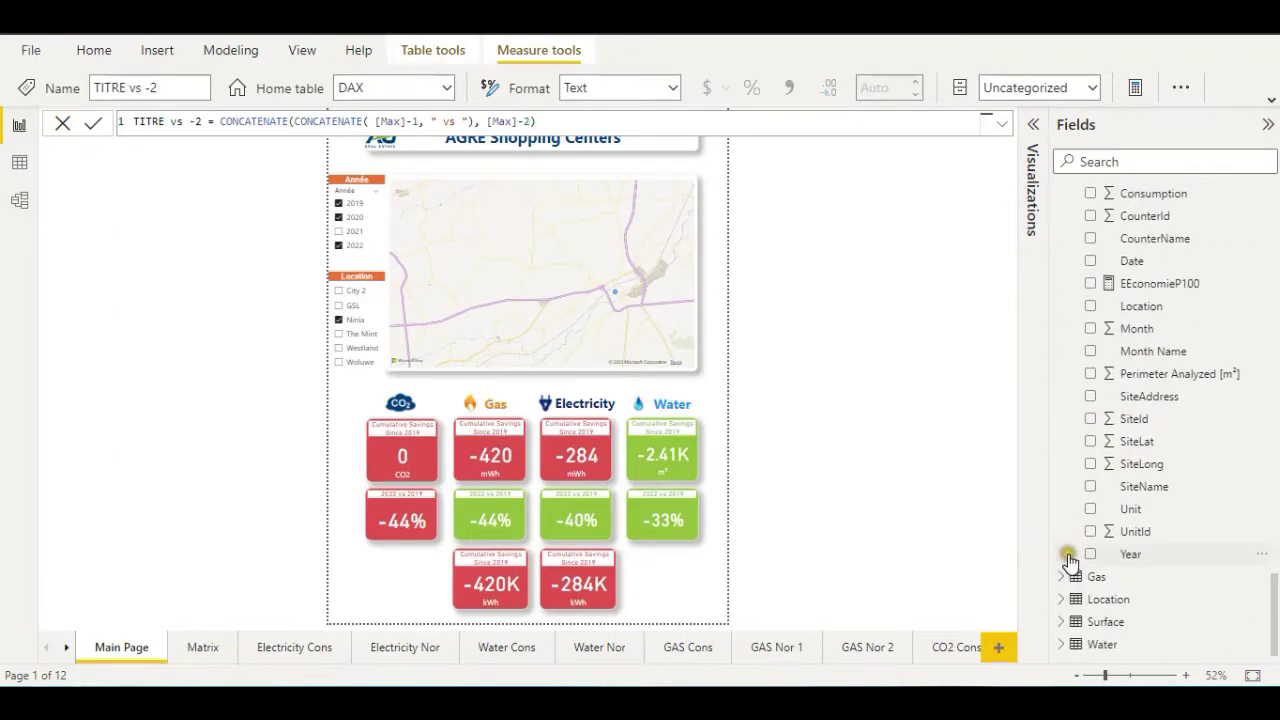
click(1061, 645)
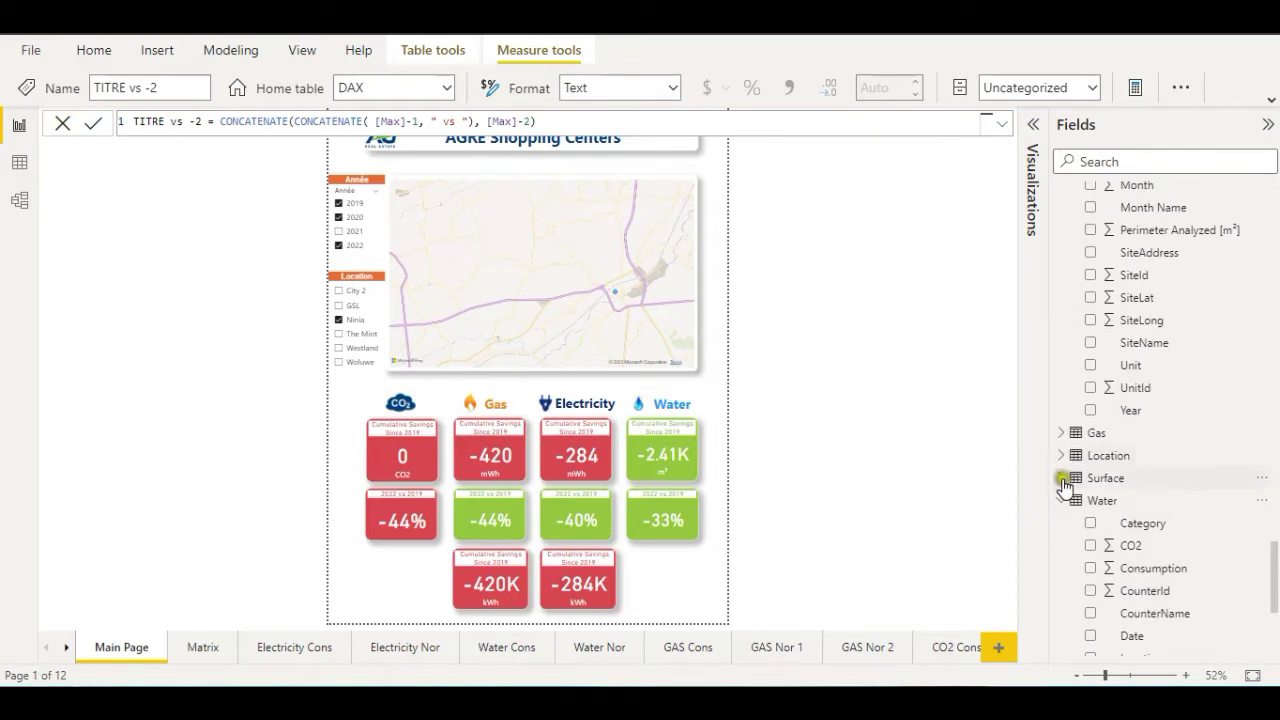
click(1062, 479)
scroll(1125, 488, up, 3)
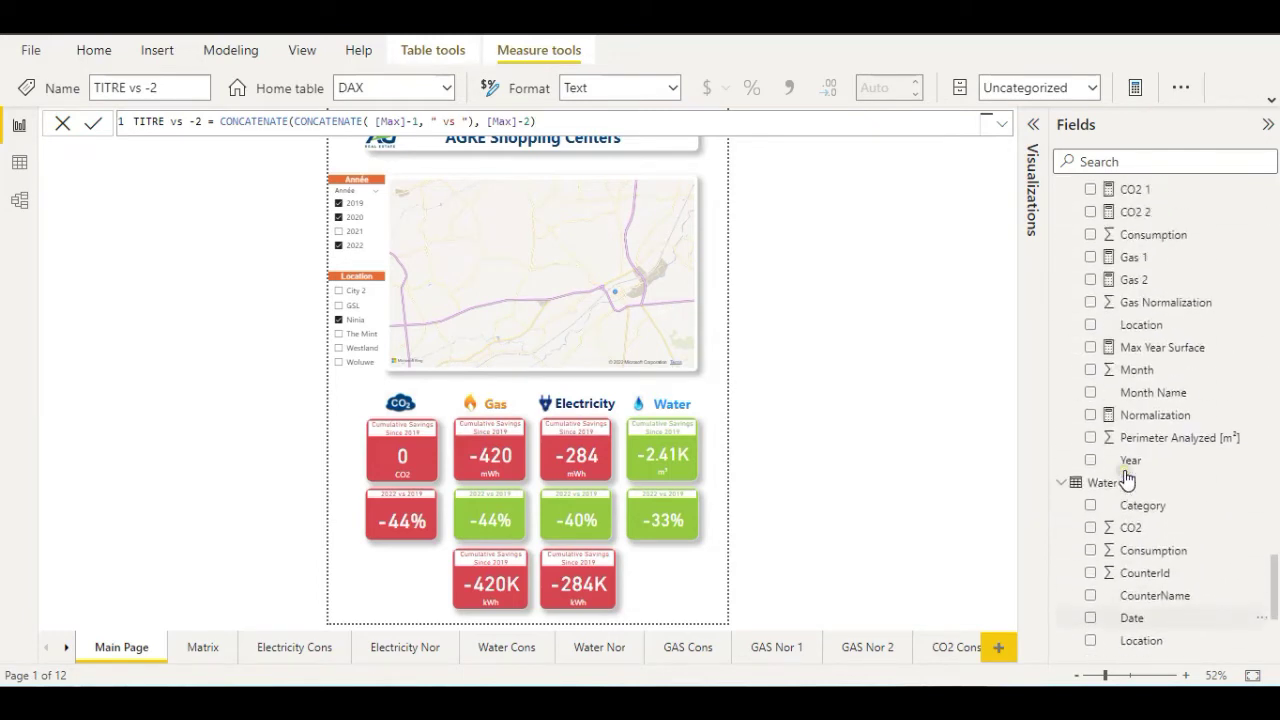
Step: Review the formula of the Normalization measure in the Surface table and close it without changes
click(1143, 424)
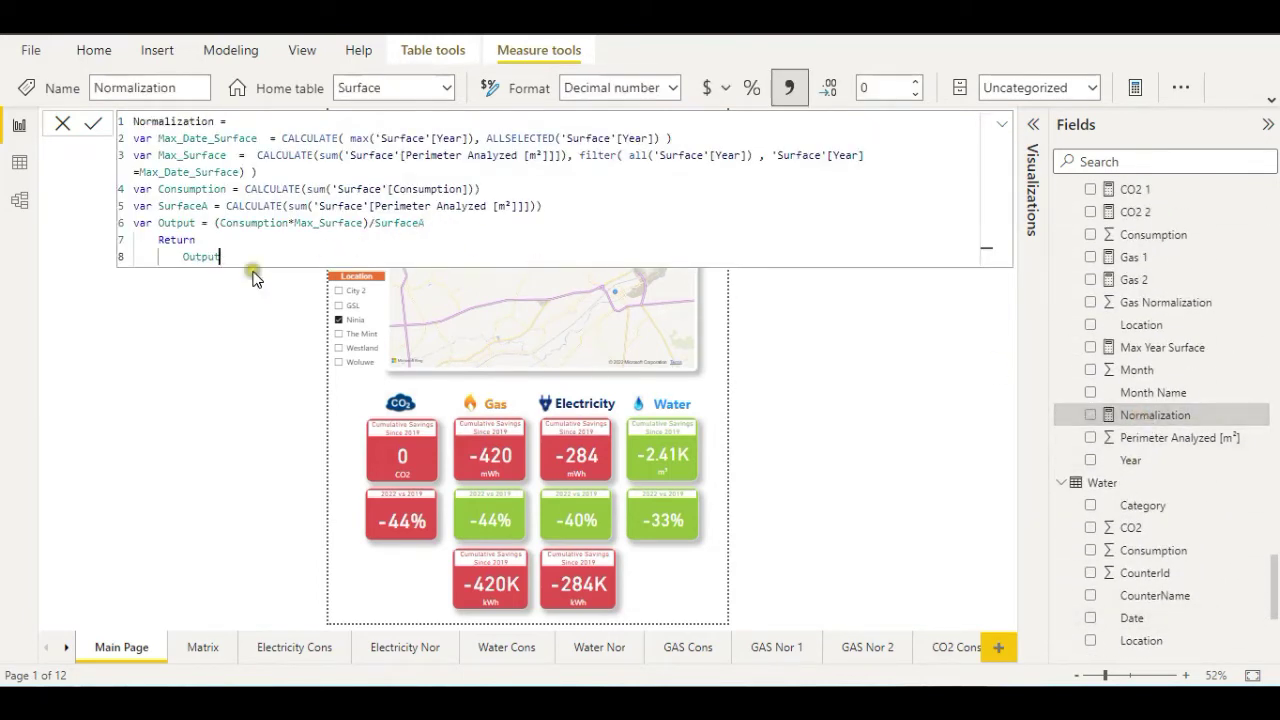
key(ctrl+a)
click(850, 390)
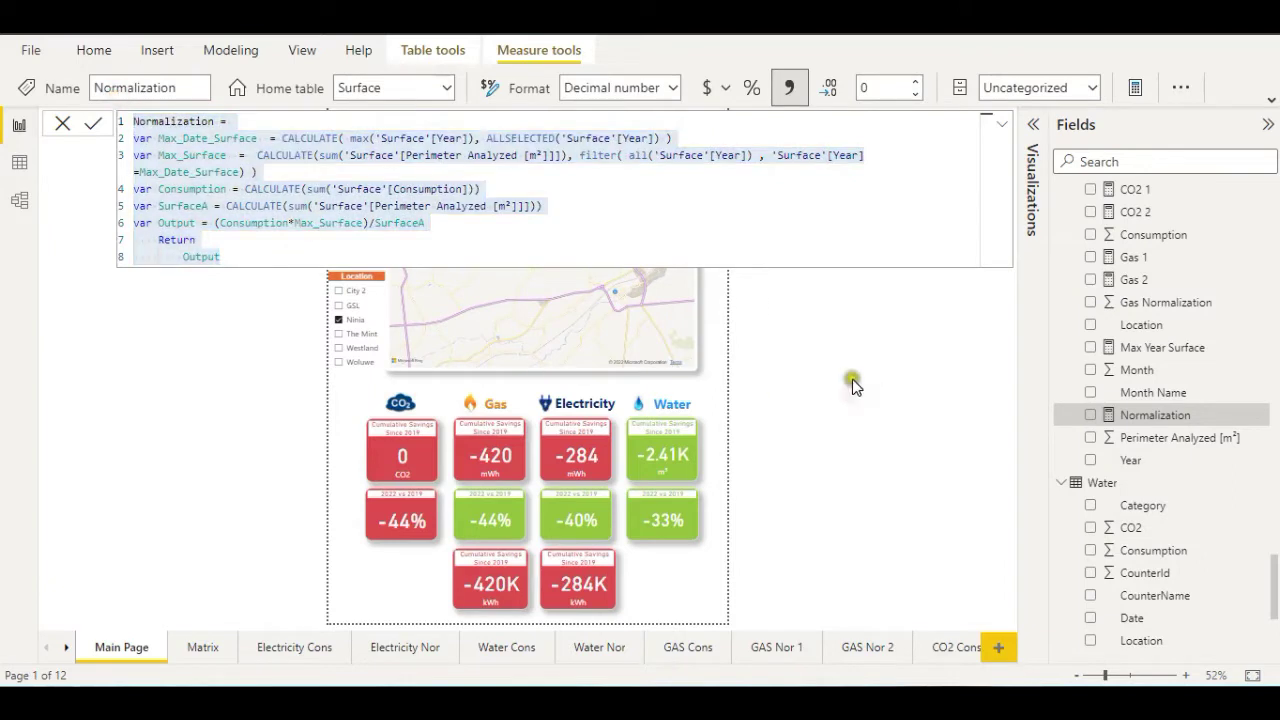
click(64, 124)
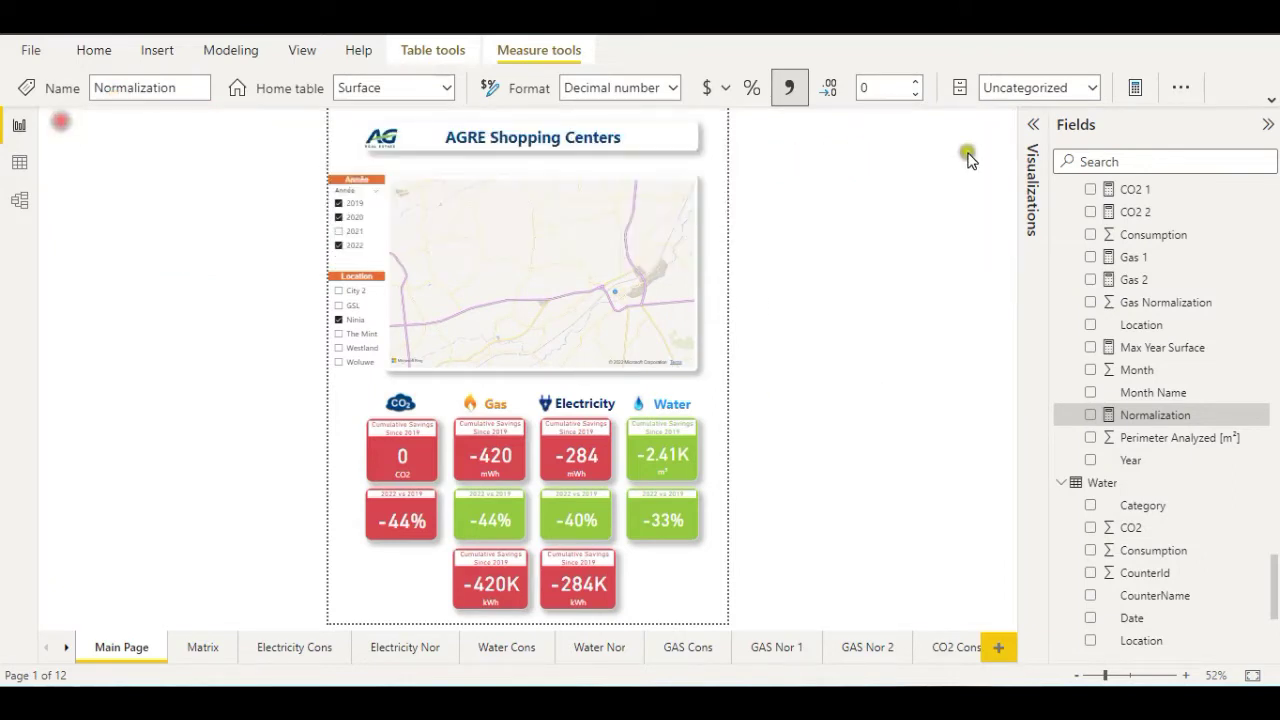
Step: Collapse the Fields pane and enlarge the Main Page to 158% zoom
click(1266, 128)
click(943, 349)
drag(1112, 678, 1119, 678)
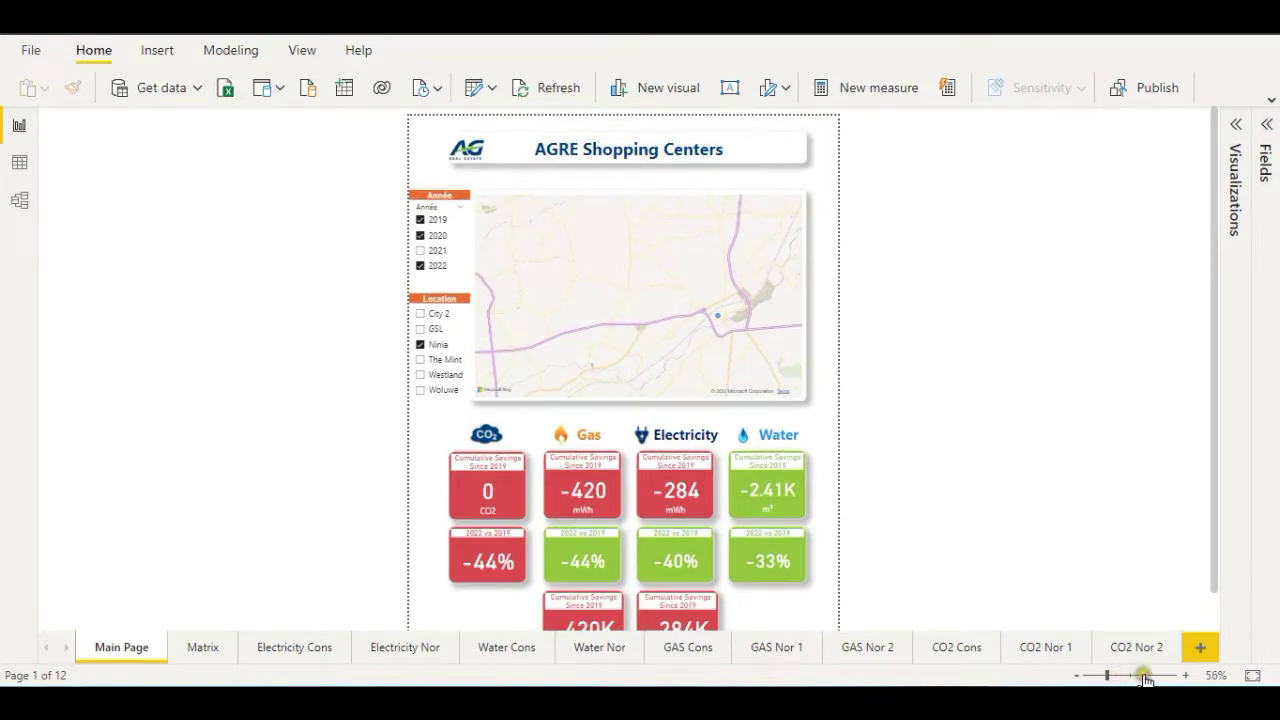
click(1146, 677)
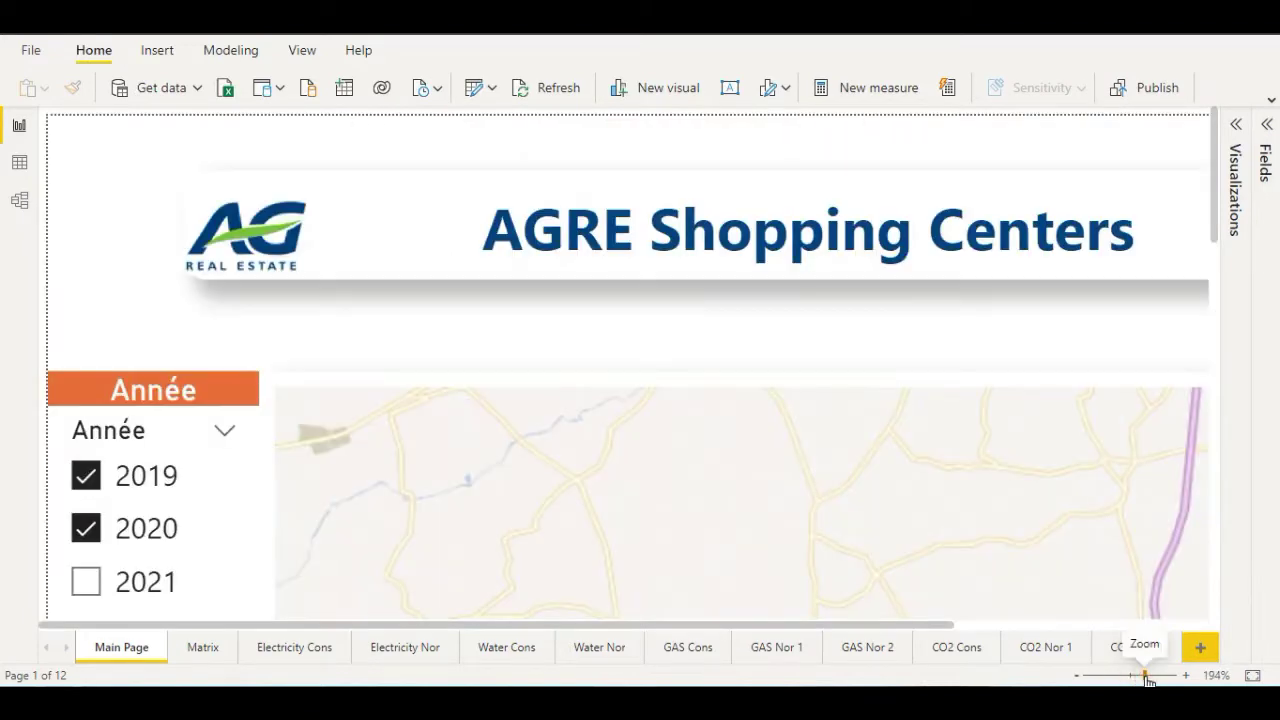
drag(1148, 679, 1143, 680)
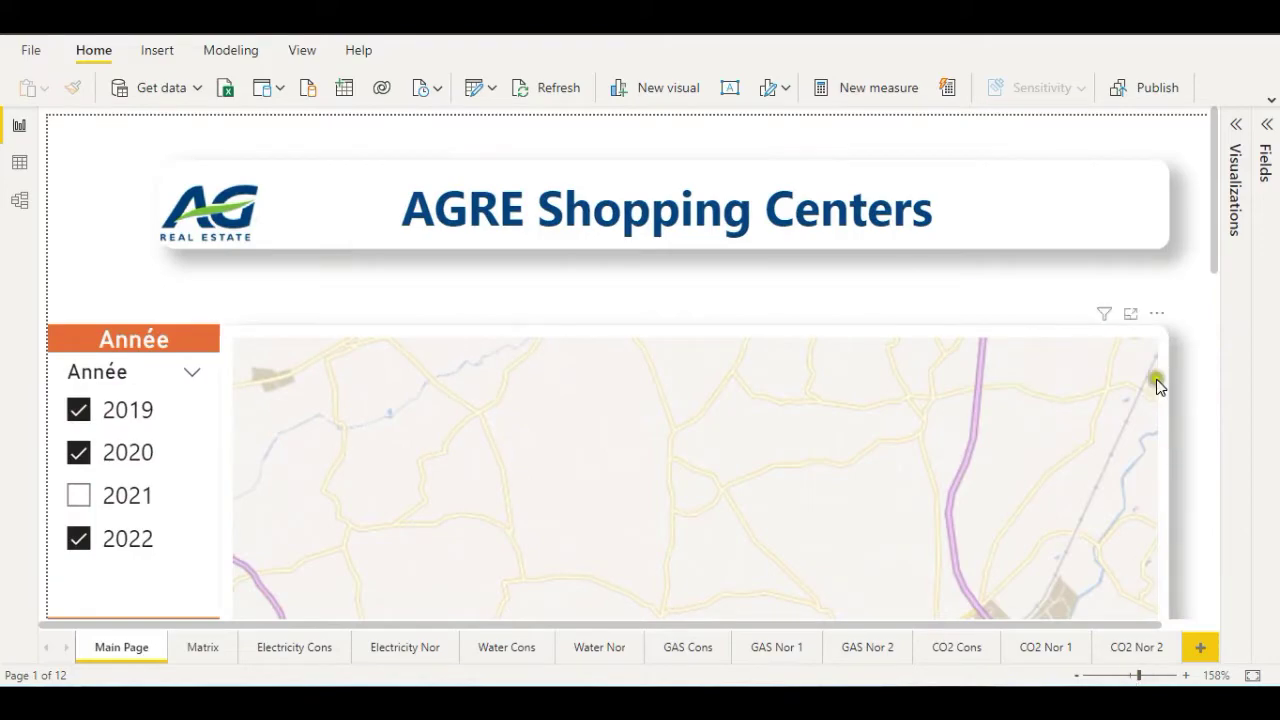
Step: Examine the Main Page's map, Location slicer and the CO2, Gas, Electricity and Water savings cards
scroll(1177, 378, down, 5)
scroll(844, 367, down, 3)
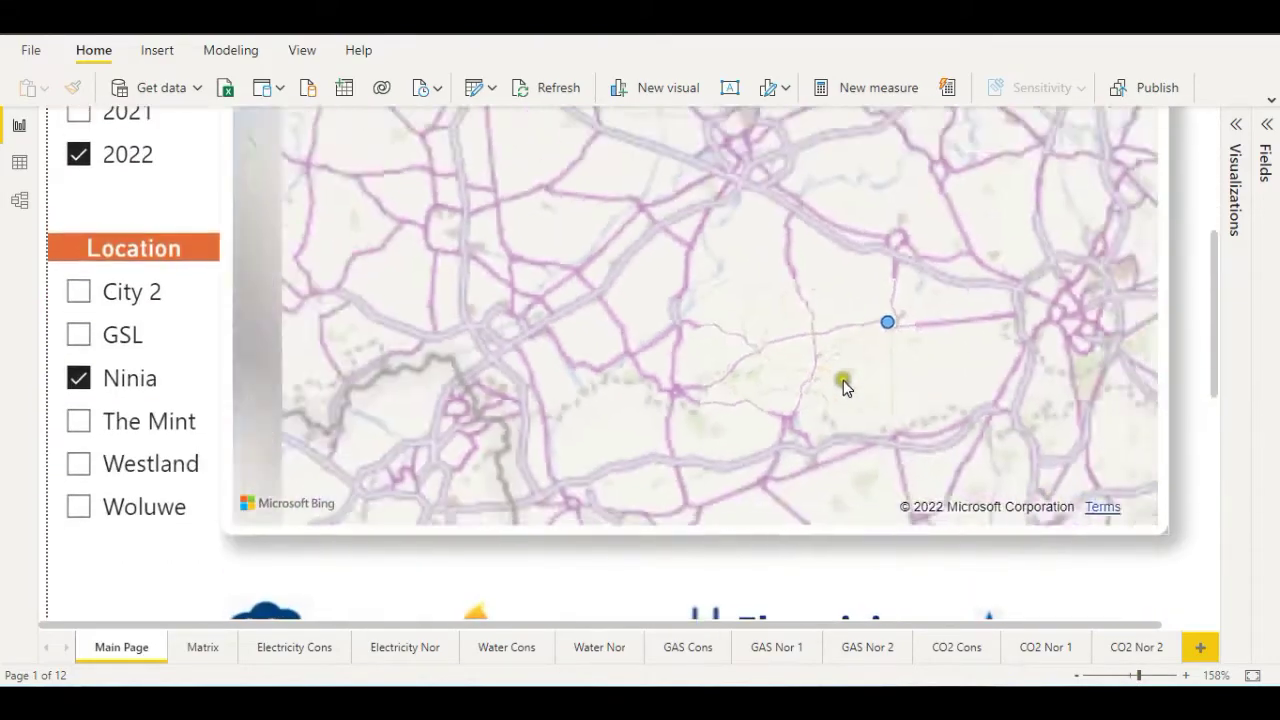
scroll(1183, 478, down, 2)
scroll(1185, 490, down, 5)
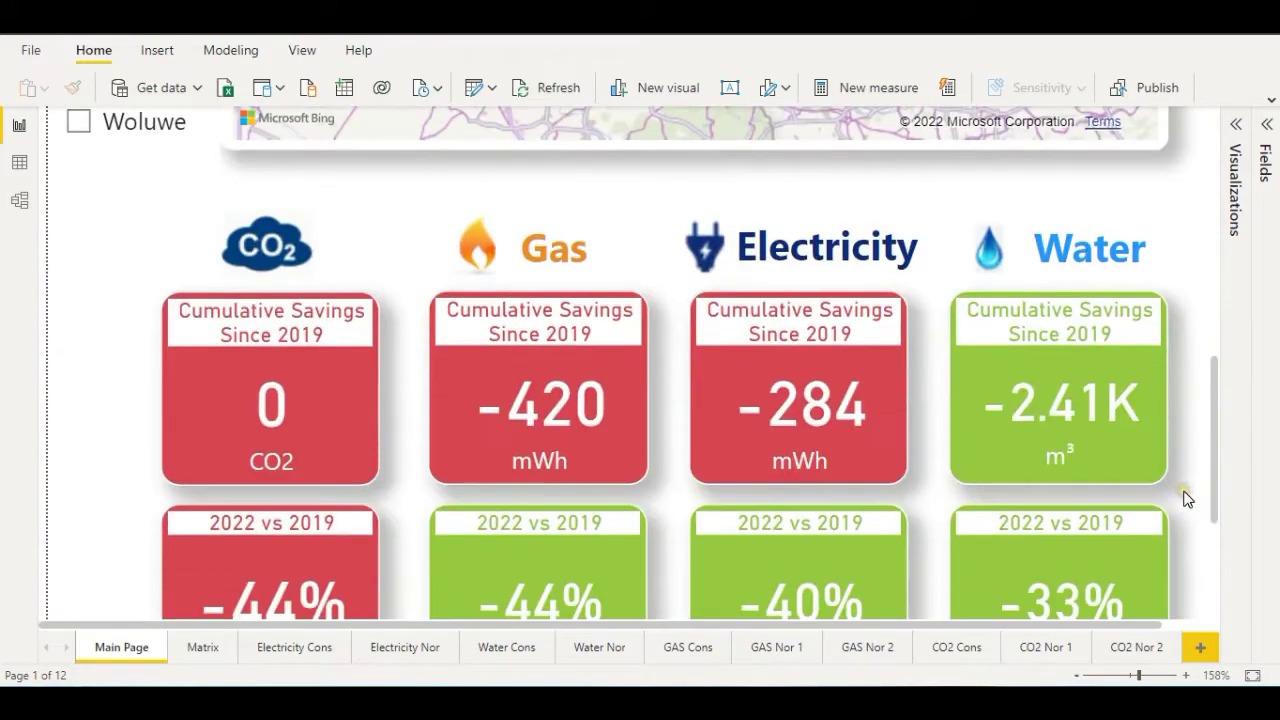
scroll(1187, 499, up, 5)
scroll(1187, 499, up, 5)
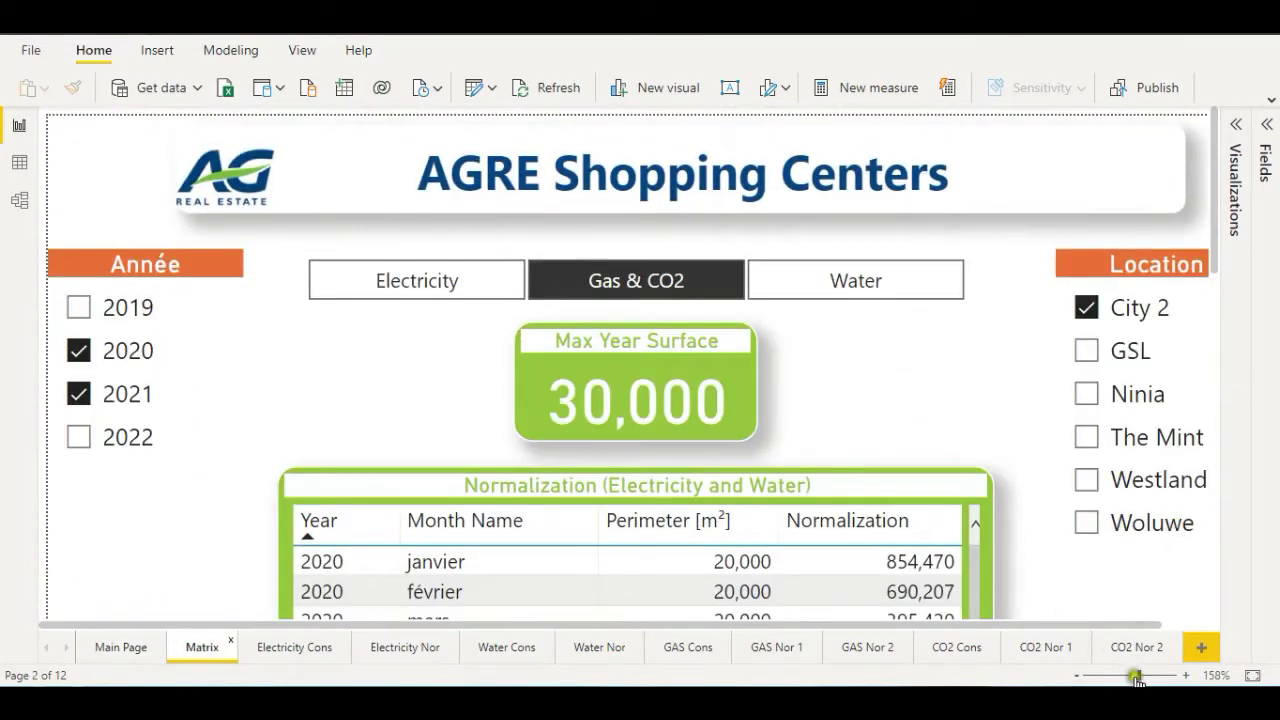
Step: Switch to the Matrix page at 128% zoom and examine its slicers and normalization tables
drag(1138, 677, 1134, 677)
scroll(1128, 457, down, 10)
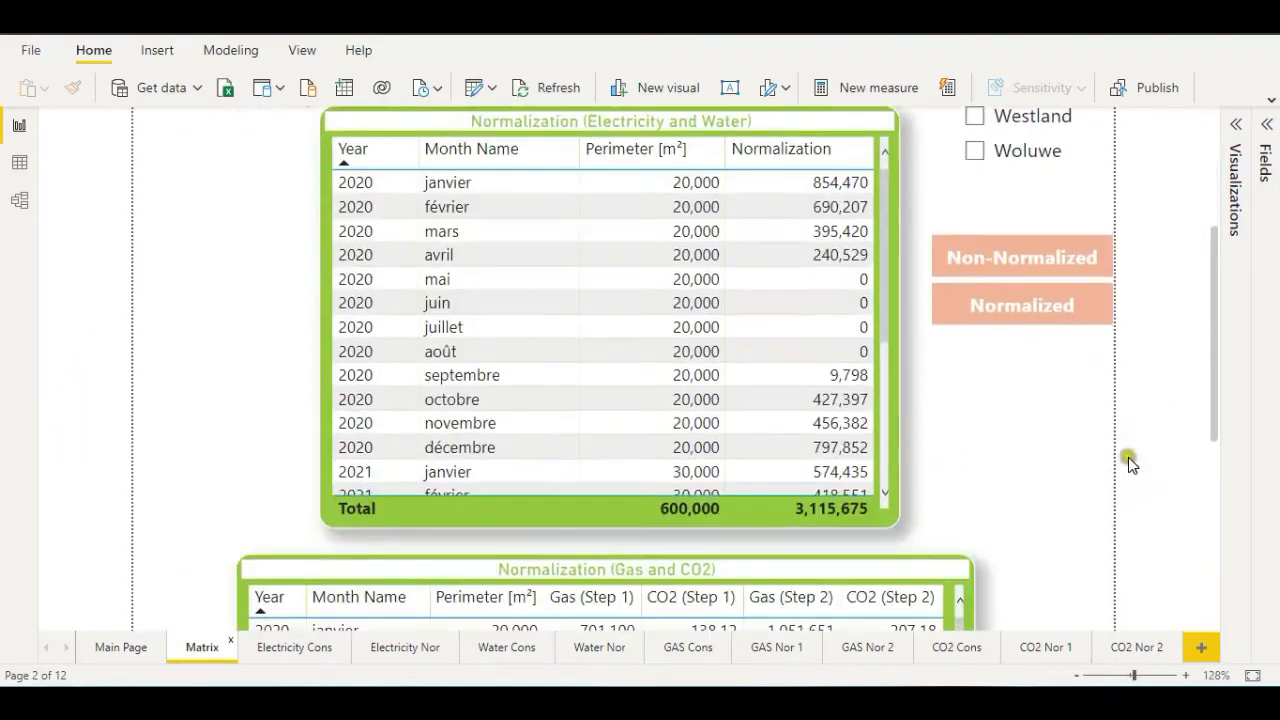
scroll(1130, 457, up, 10)
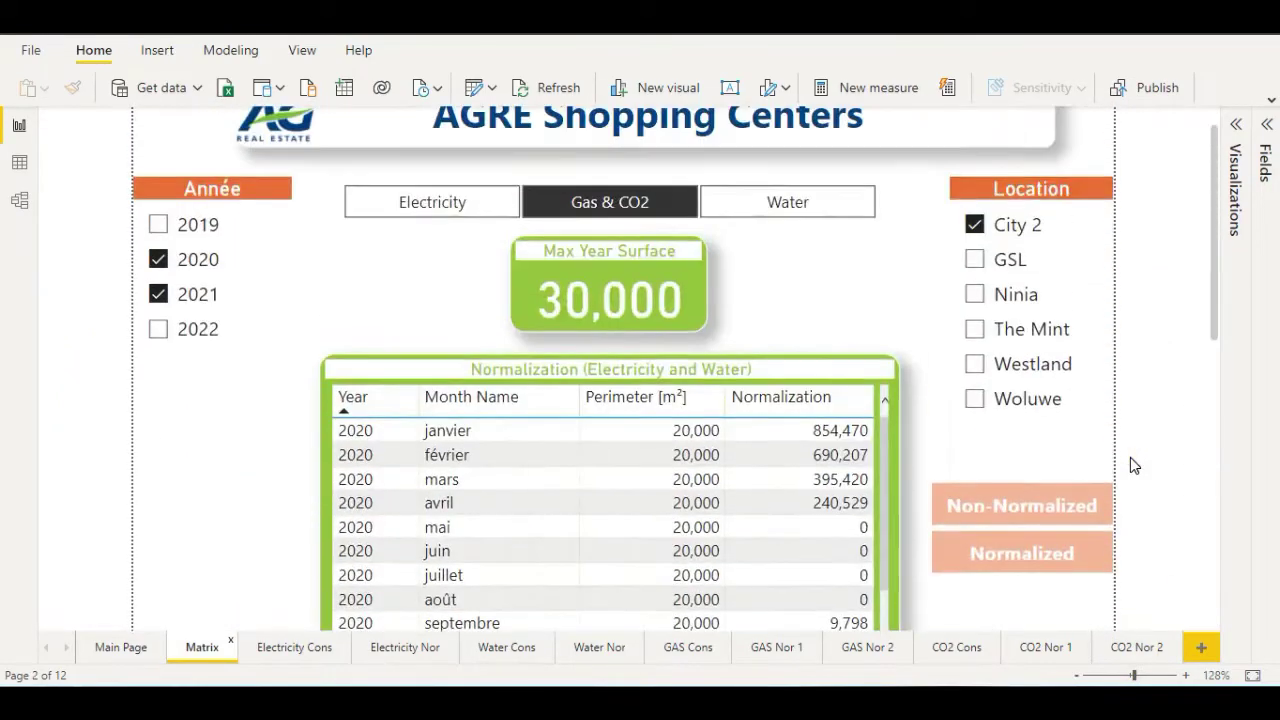
Step: Filter the Matrix page by Water, by Electricity, and back to Gas & CO2 to compare the data
click(797, 210)
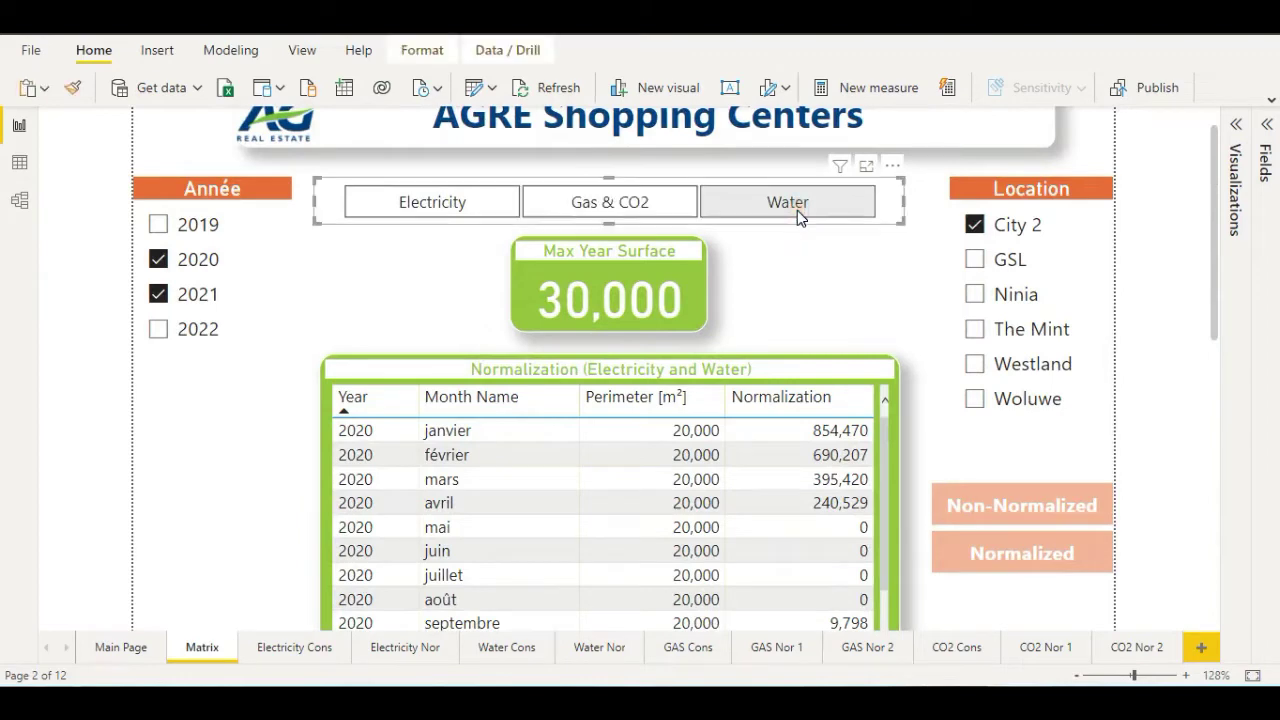
click(461, 208)
click(612, 200)
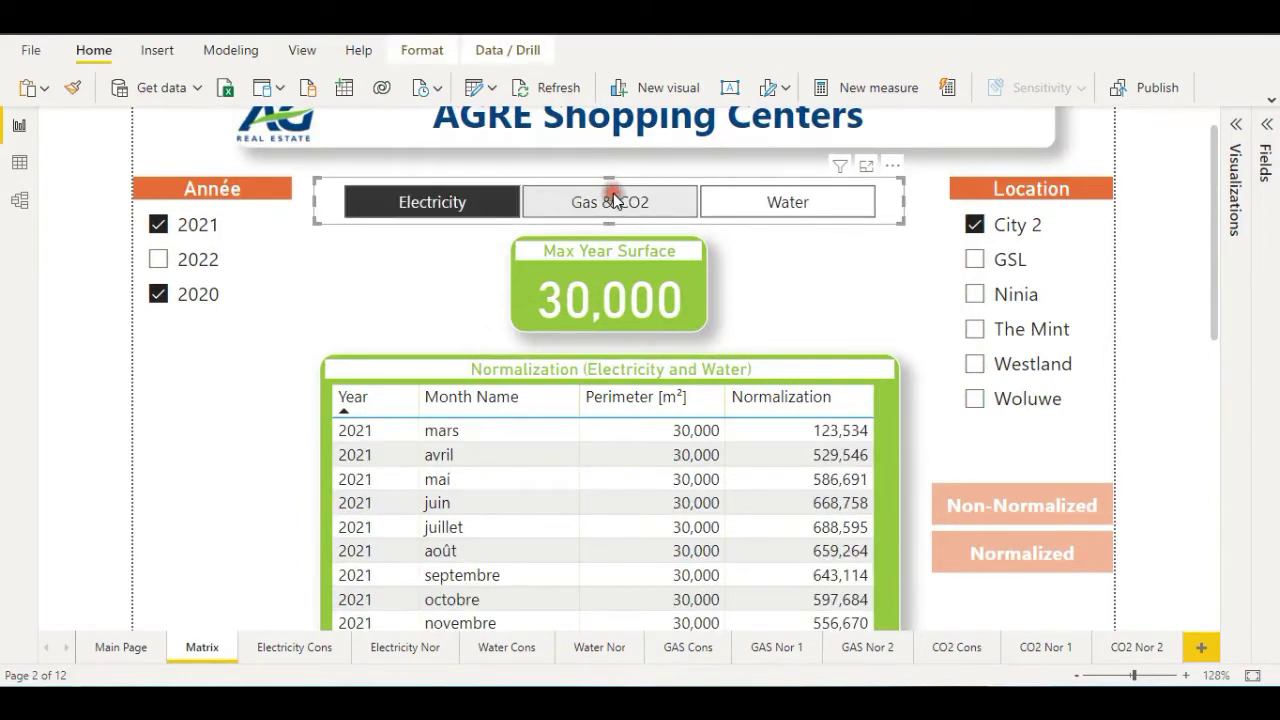
Step: Try to switch to the non-normalized data, and examine the Normalization (Gas and CO2) table with the page at 87% zoom
scroll(810, 270, down, 2)
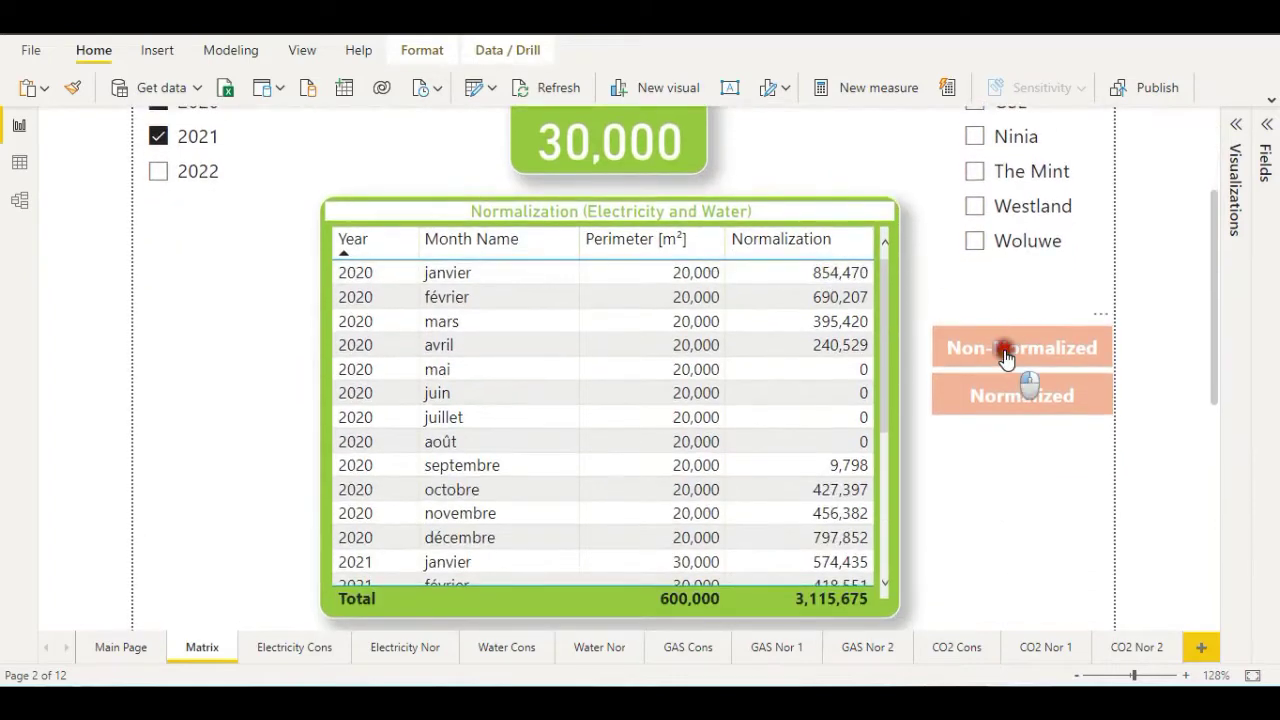
click(1006, 358)
scroll(980, 540, down, 3)
scroll(980, 536, down, 2)
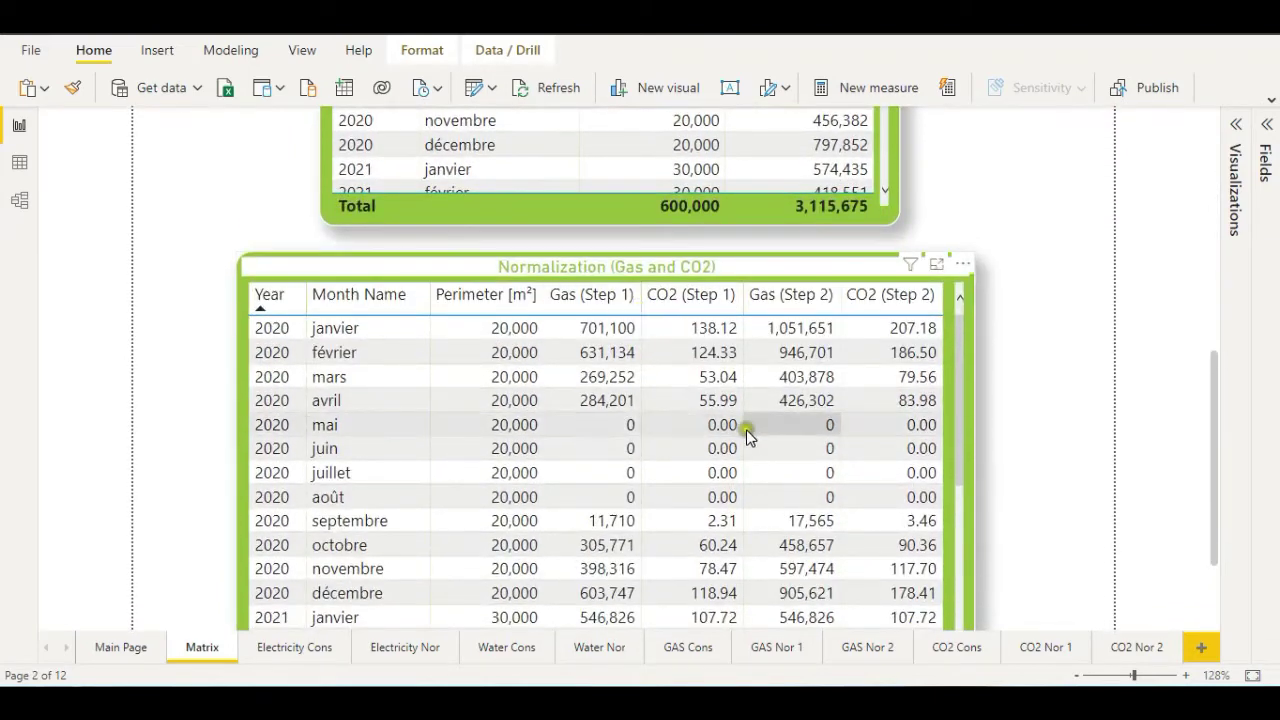
click(1126, 678)
scroll(849, 440, up, 3)
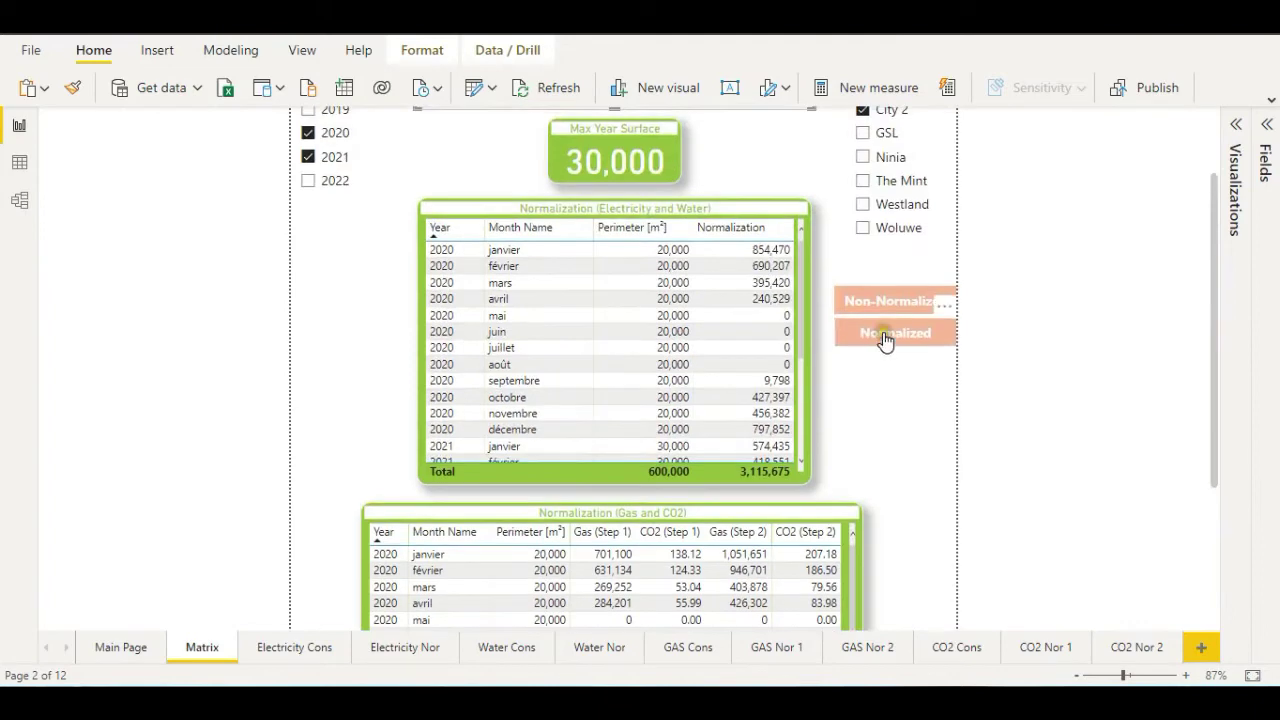
Step: Show the non-normalized tables, examine both of them, and switch back to the normalized tables
click(885, 338)
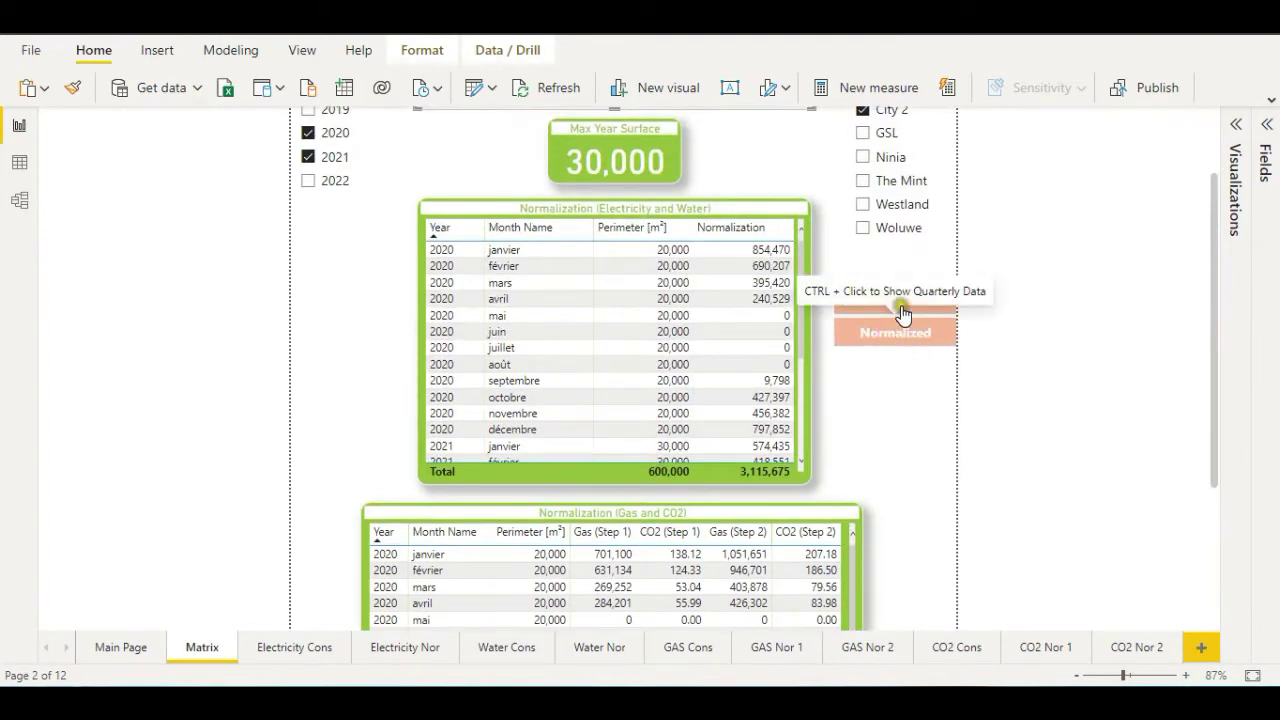
click(903, 306)
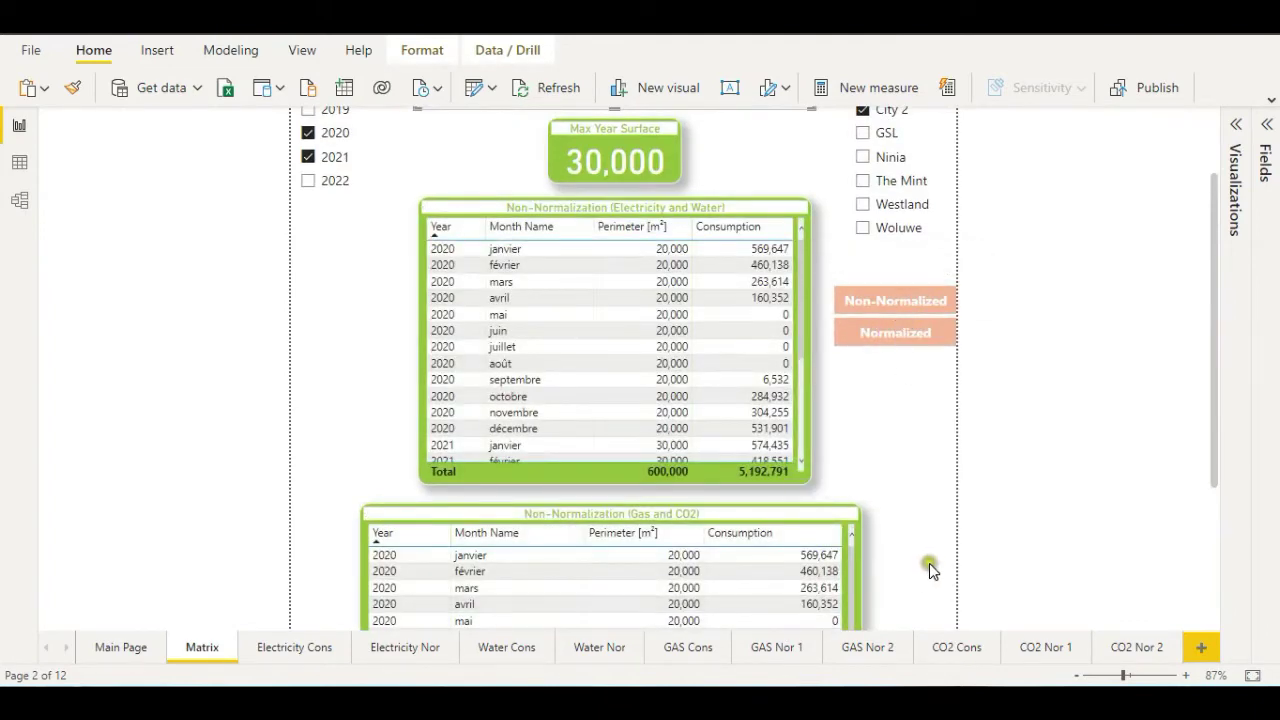
scroll(929, 563, down, 5)
scroll(880, 297, up, 5)
click(884, 348)
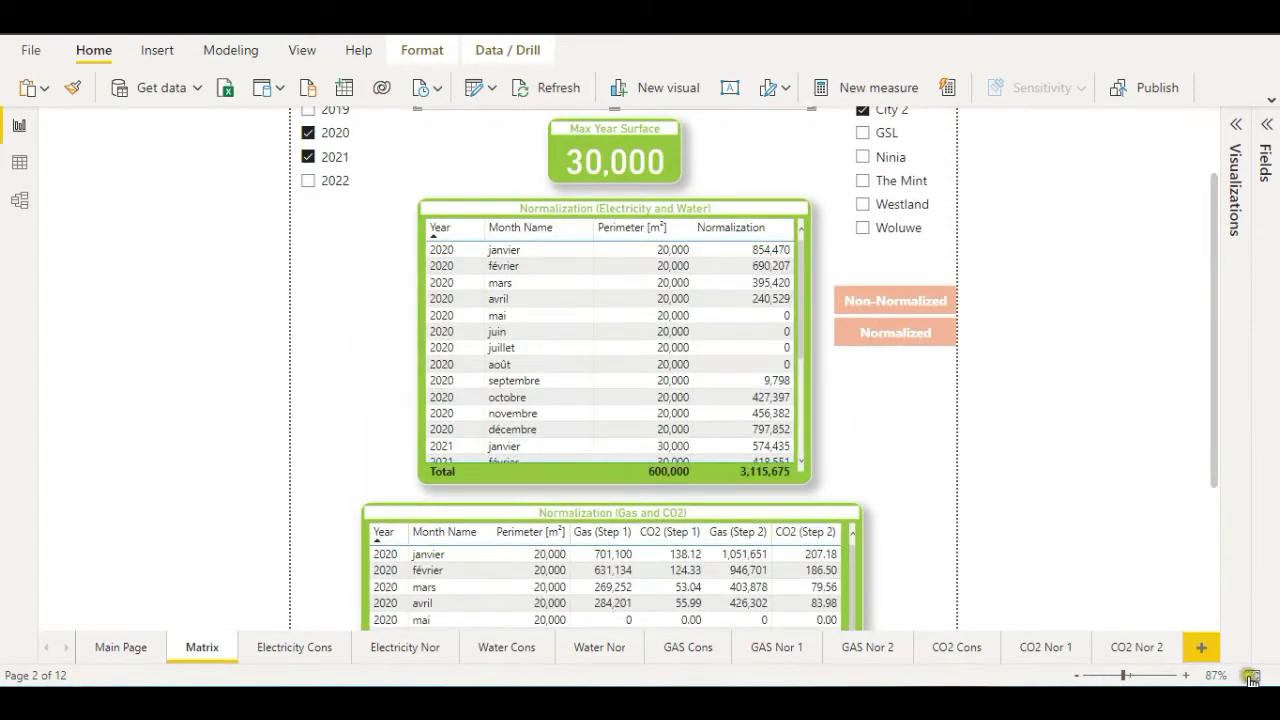
Step: Fit the Matrix page to the window and show the non-normalized tables
click(1252, 678)
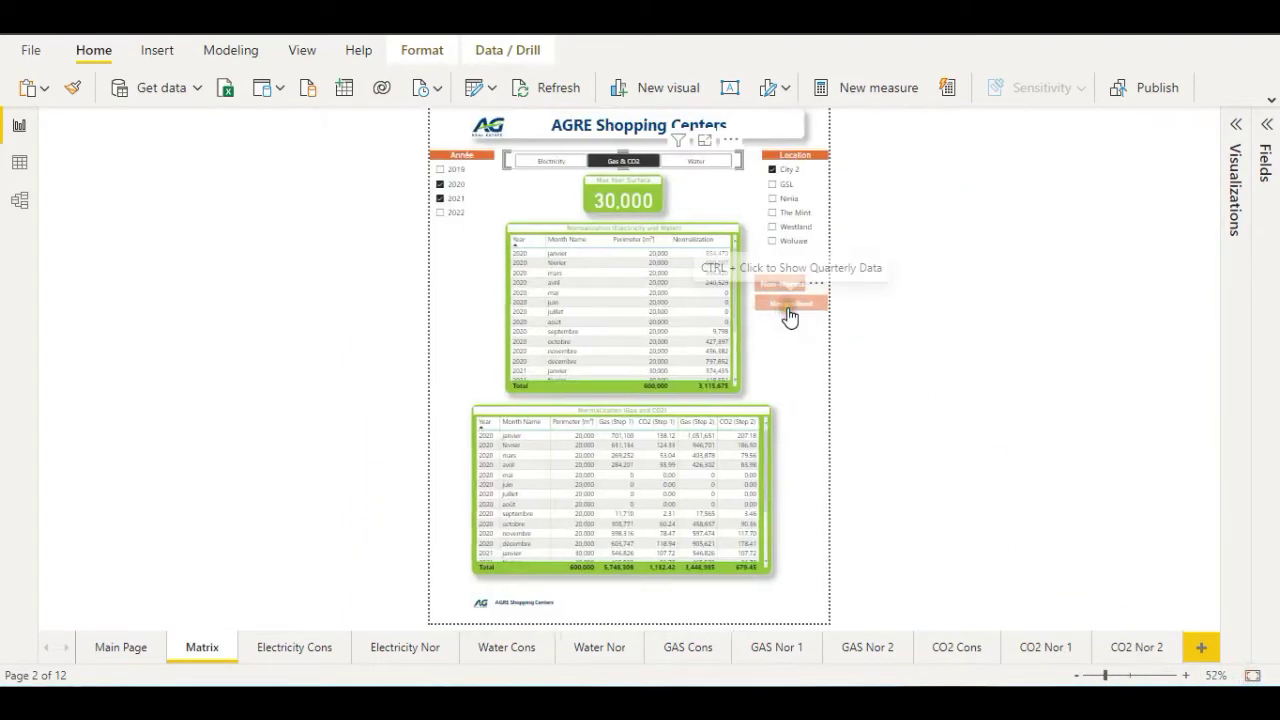
click(766, 283)
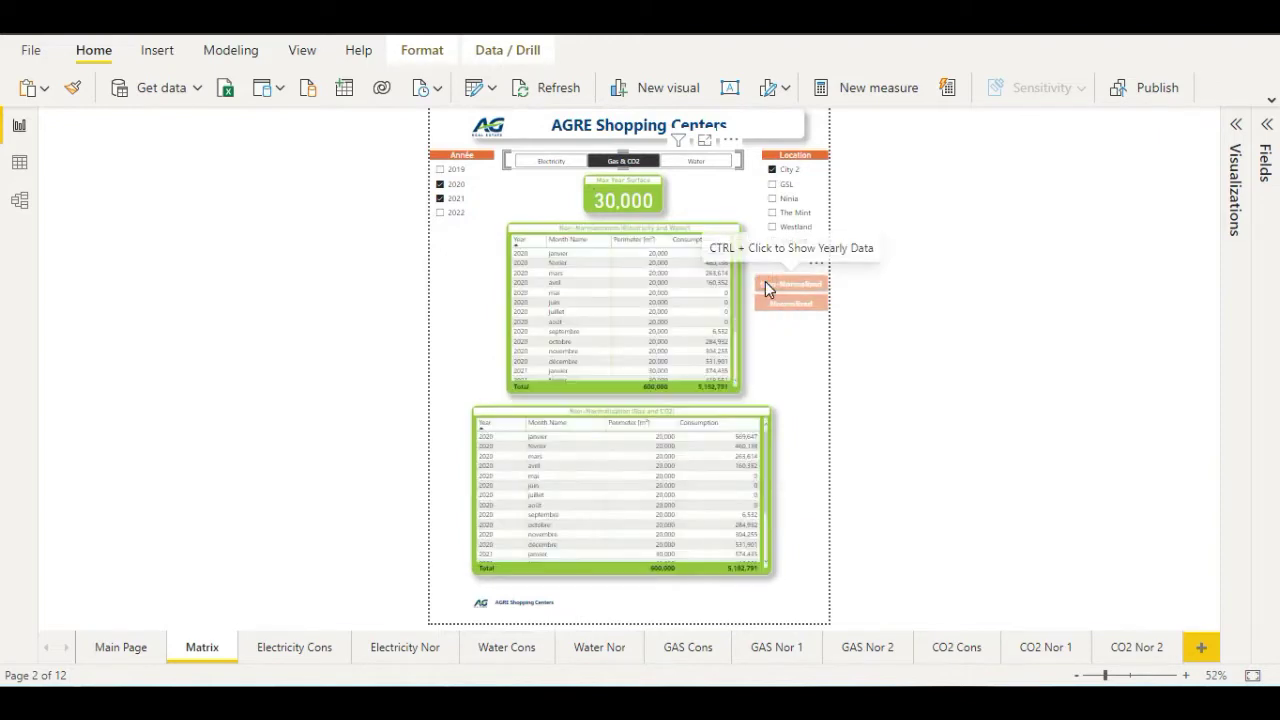
Step: Filter the Matrix page by Water, switch it to Electricity, and enlarge the page to 110% to examine the Electricity and Water table
click(695, 162)
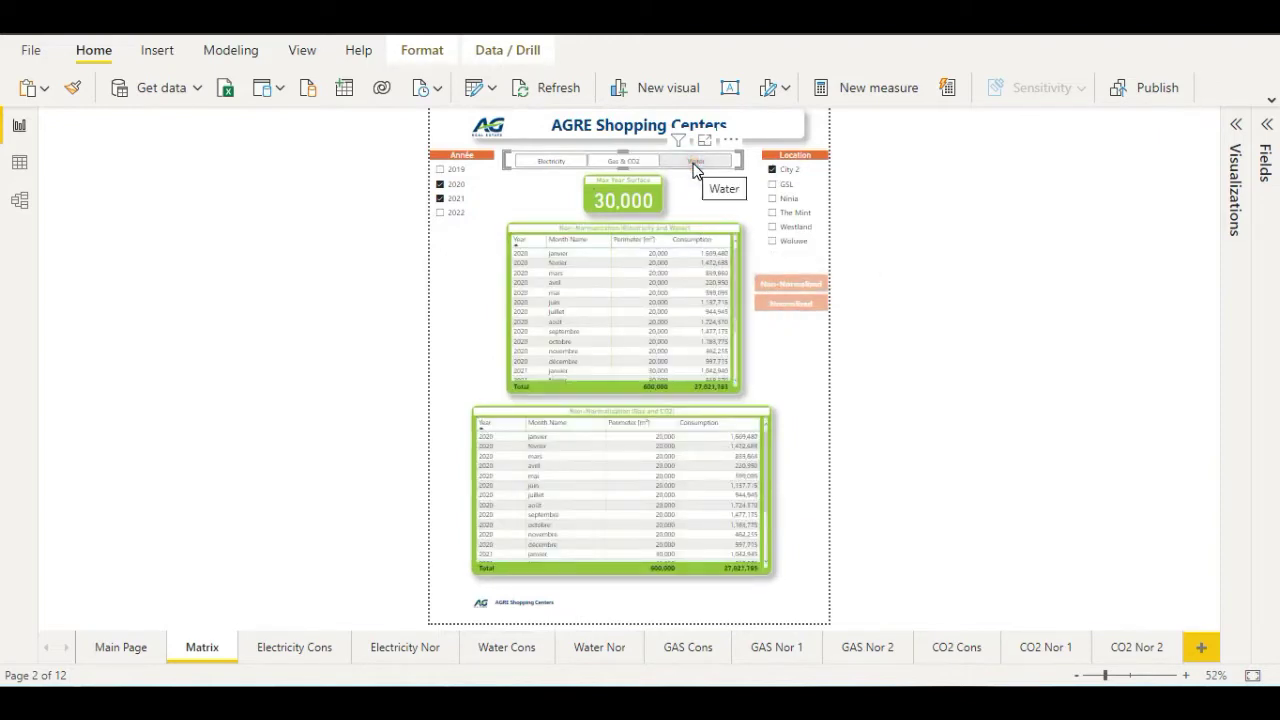
click(552, 161)
click(908, 437)
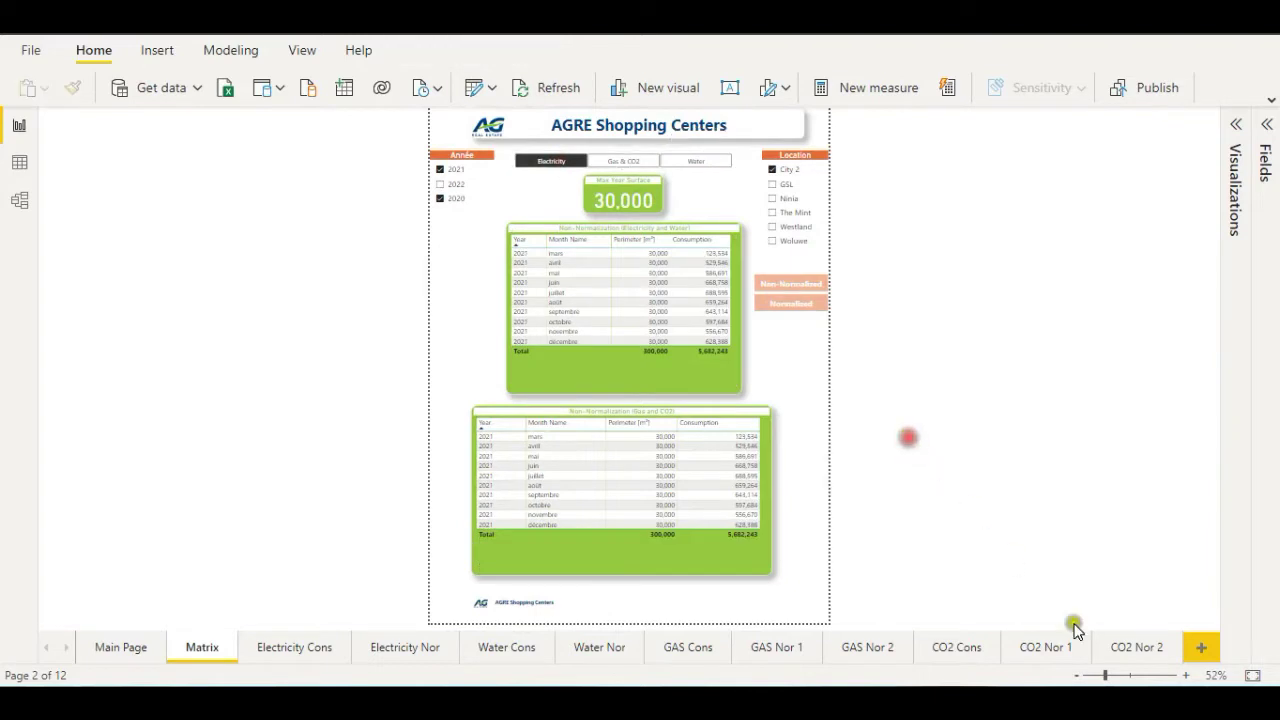
click(1126, 676)
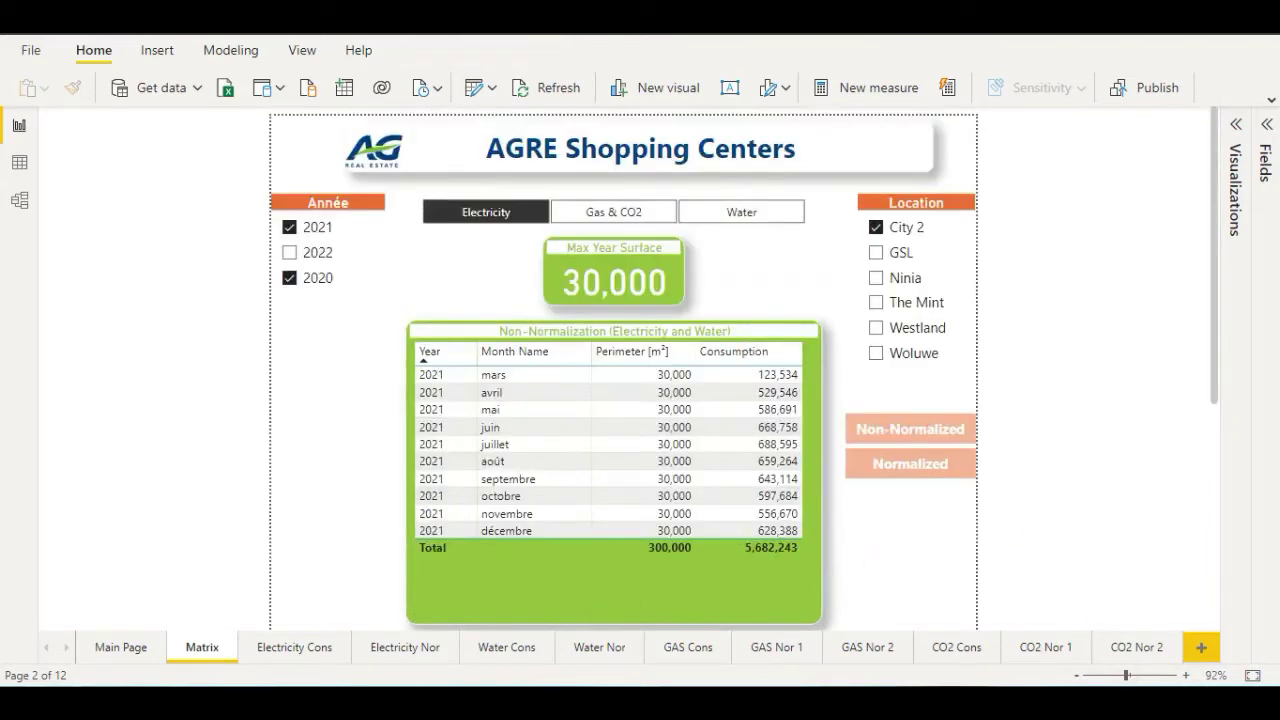
drag(1128, 678, 1134, 677)
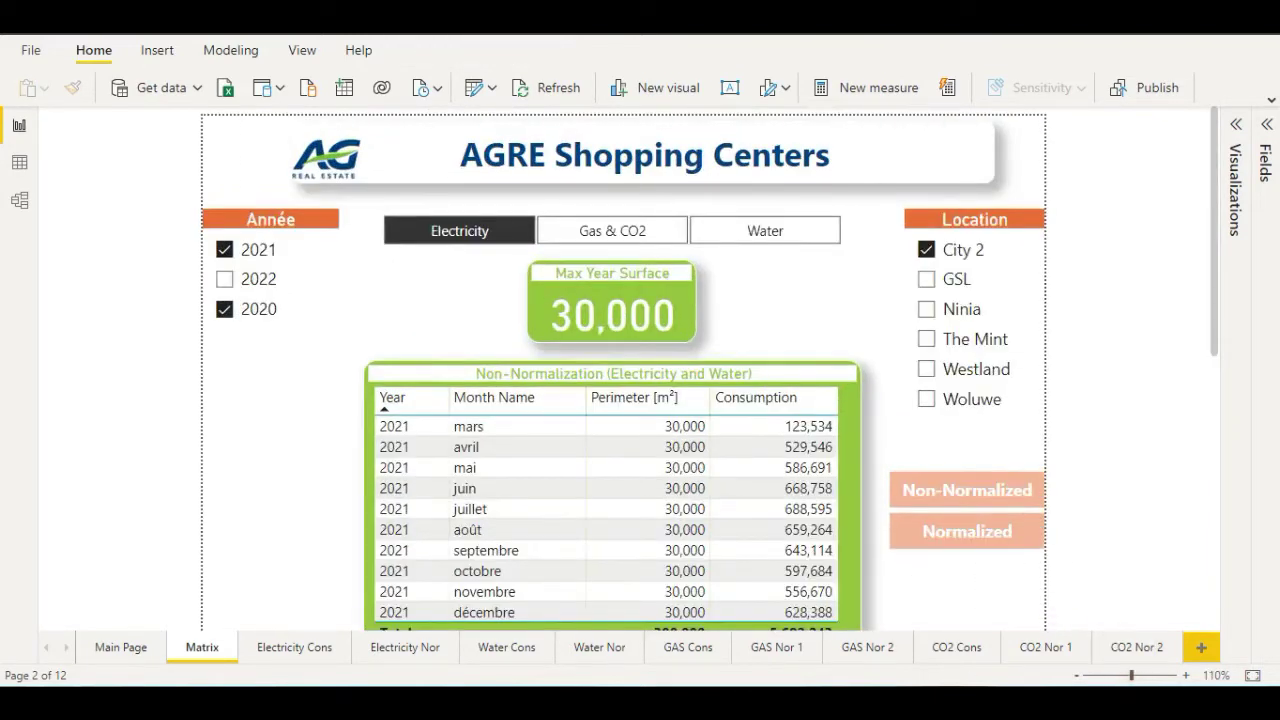
Step: Open the Electricity Cons page and examine its yearly consumption chart, savings cards, and Savings Since 2019 section
key(ctrl+Page_Down)
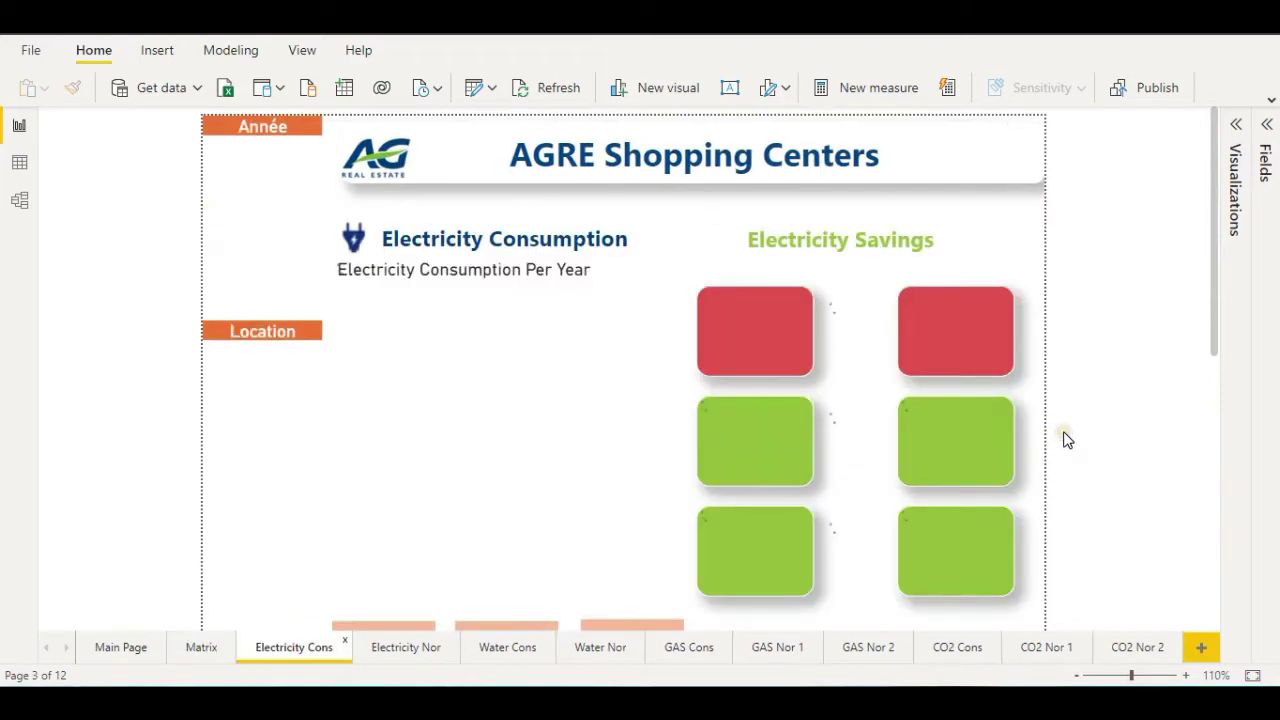
scroll(1090, 435, down, 5)
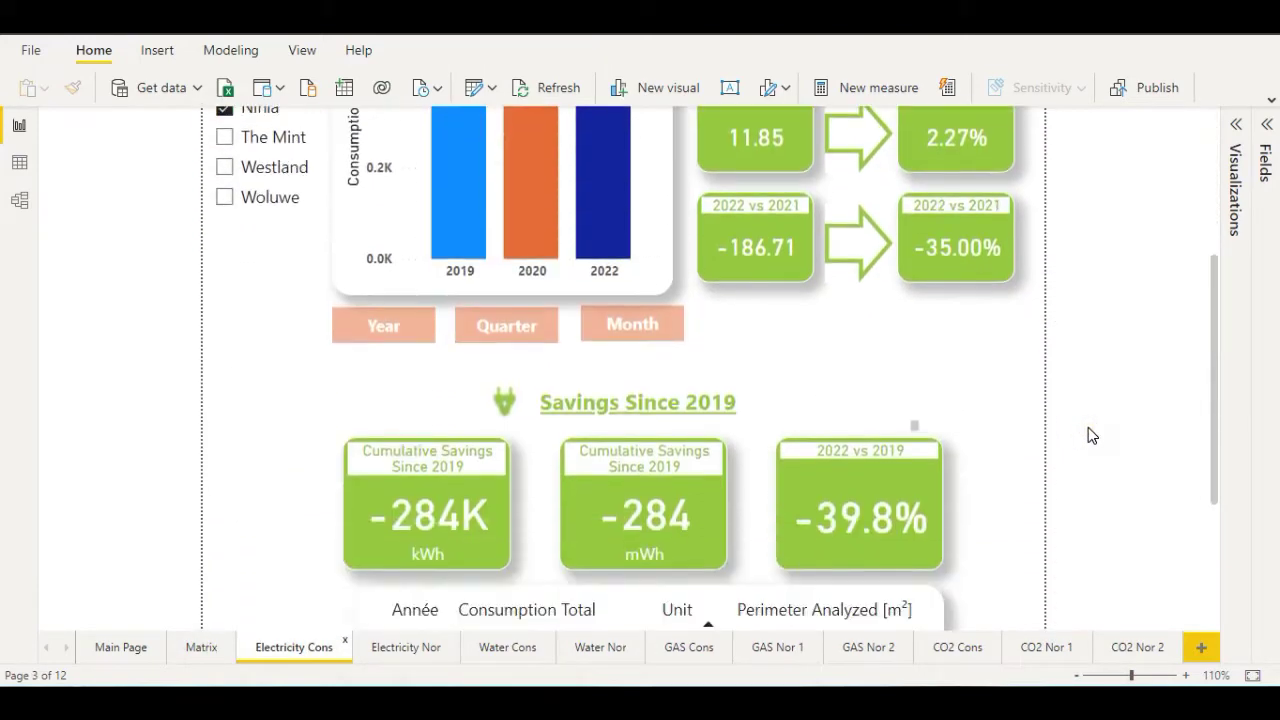
scroll(1094, 435, up, 4)
scroll(1095, 436, up, 1)
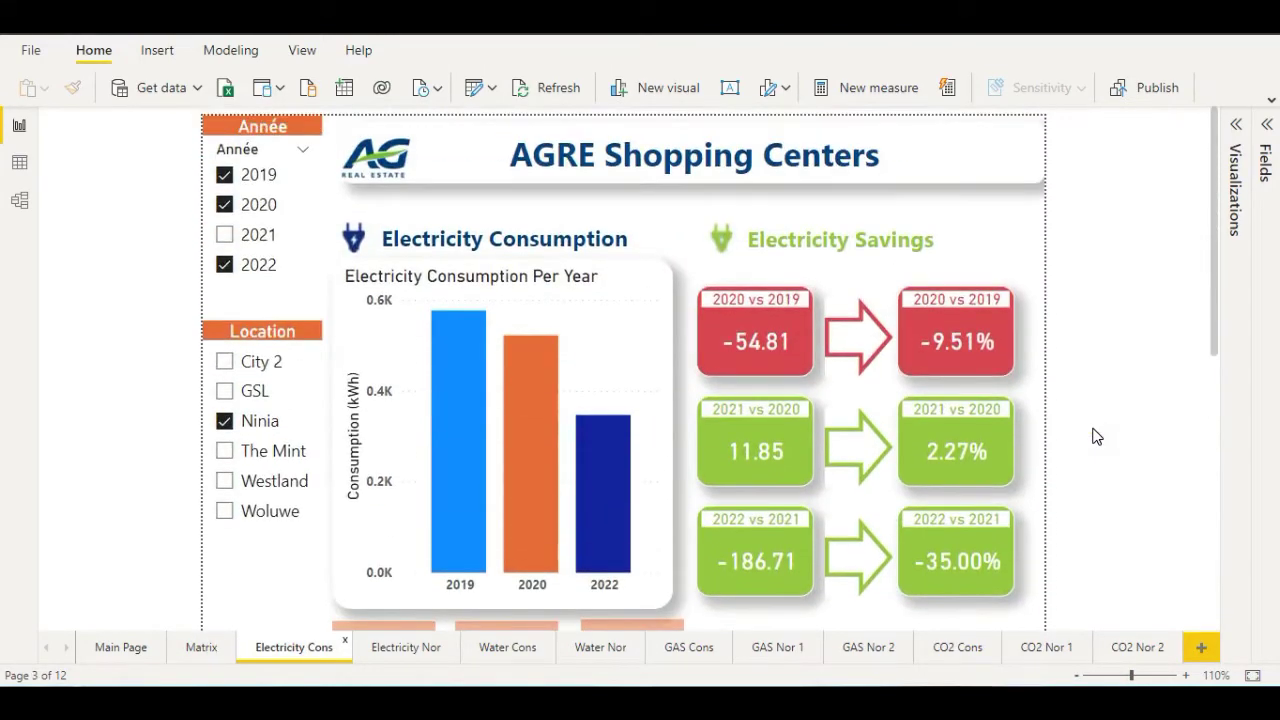
Step: Open the Electricity Nor page and examine its normalization chart, savings cards, and normalization table
click(406, 656)
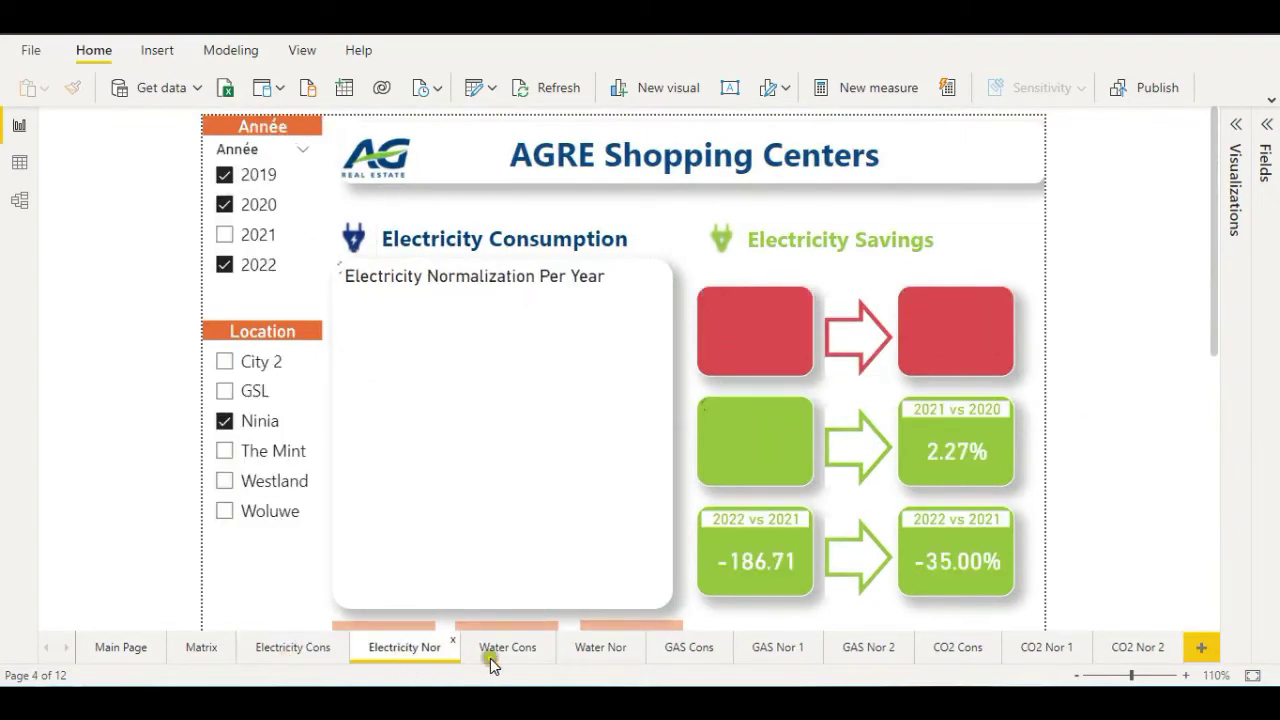
scroll(1168, 465, down, 5)
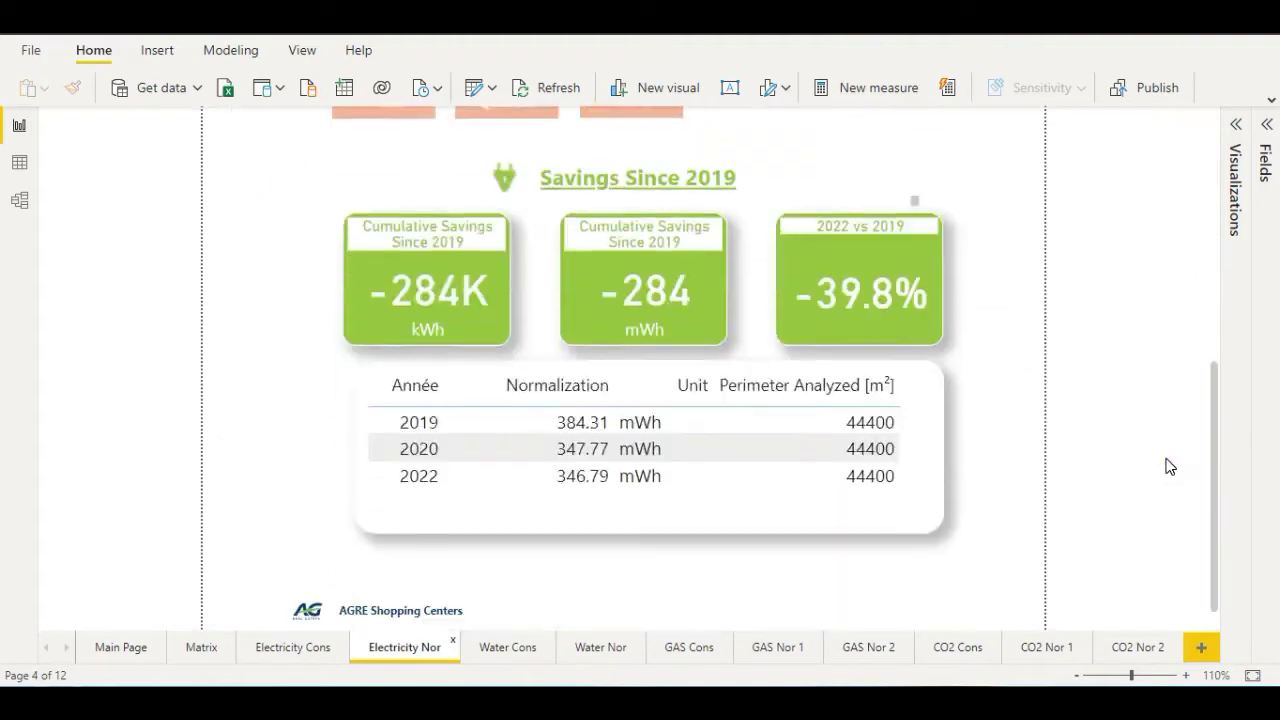
scroll(914, 540, up, 5)
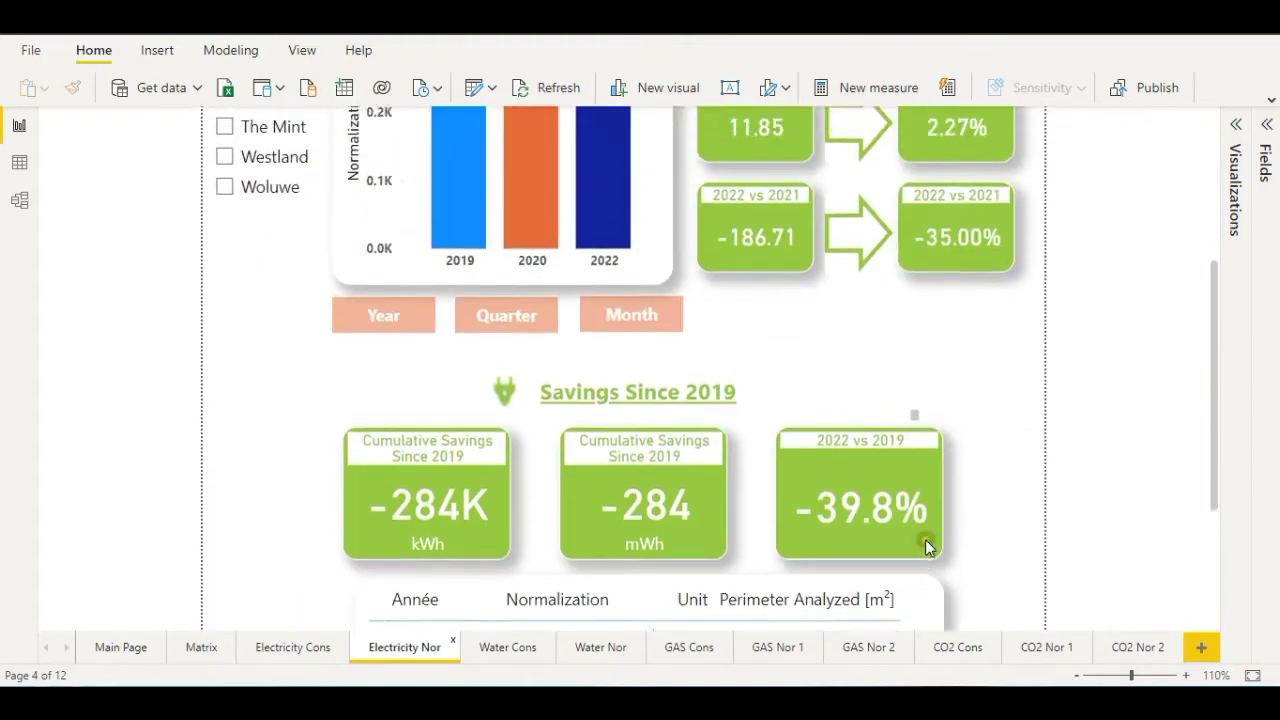
Step: Examine the Water Cons page from its consumption chart to its monthly table, and open the Water Nor page to view its normalization chart
click(490, 652)
scroll(1153, 413, down, 5)
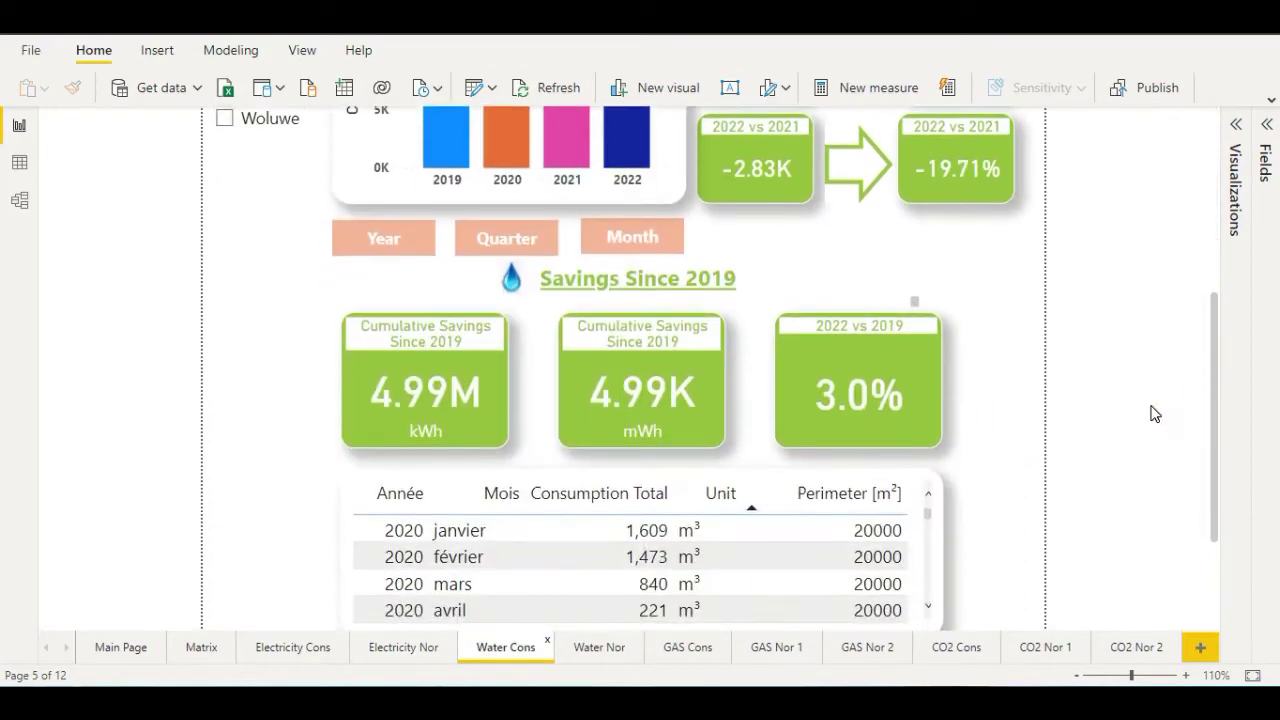
scroll(608, 623, up, 4)
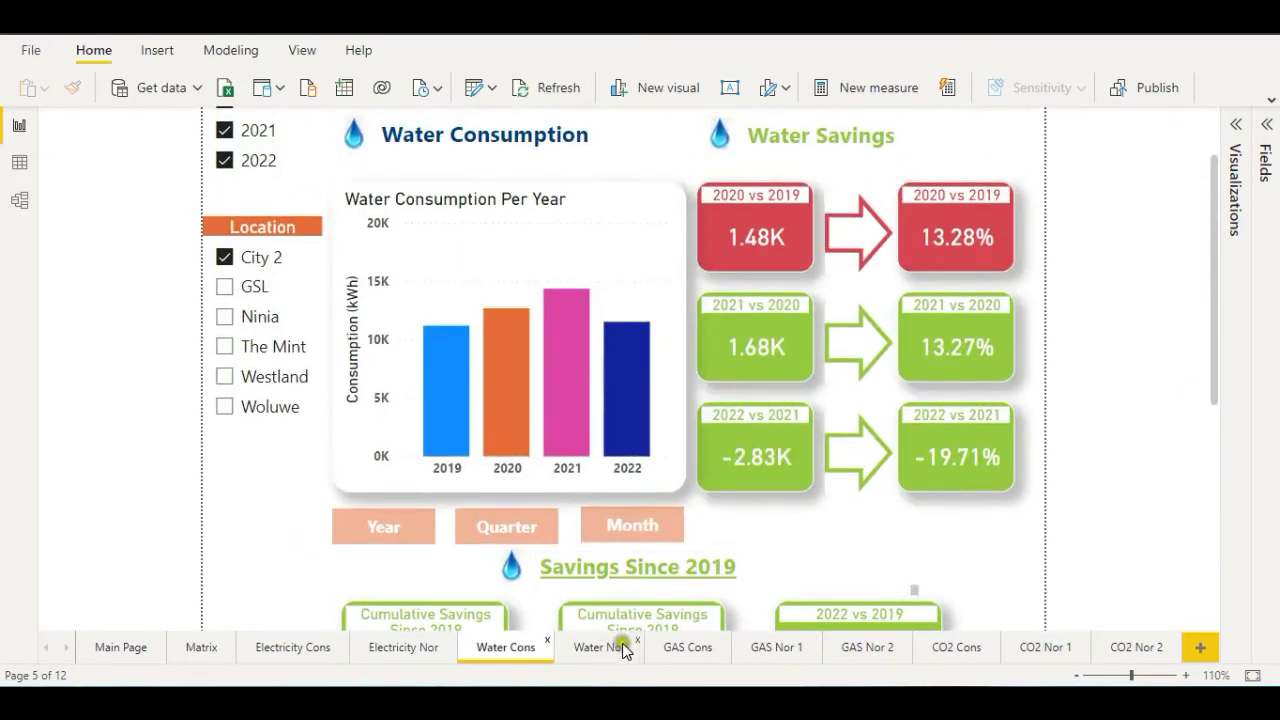
scroll(622, 648, up, 2)
click(588, 650)
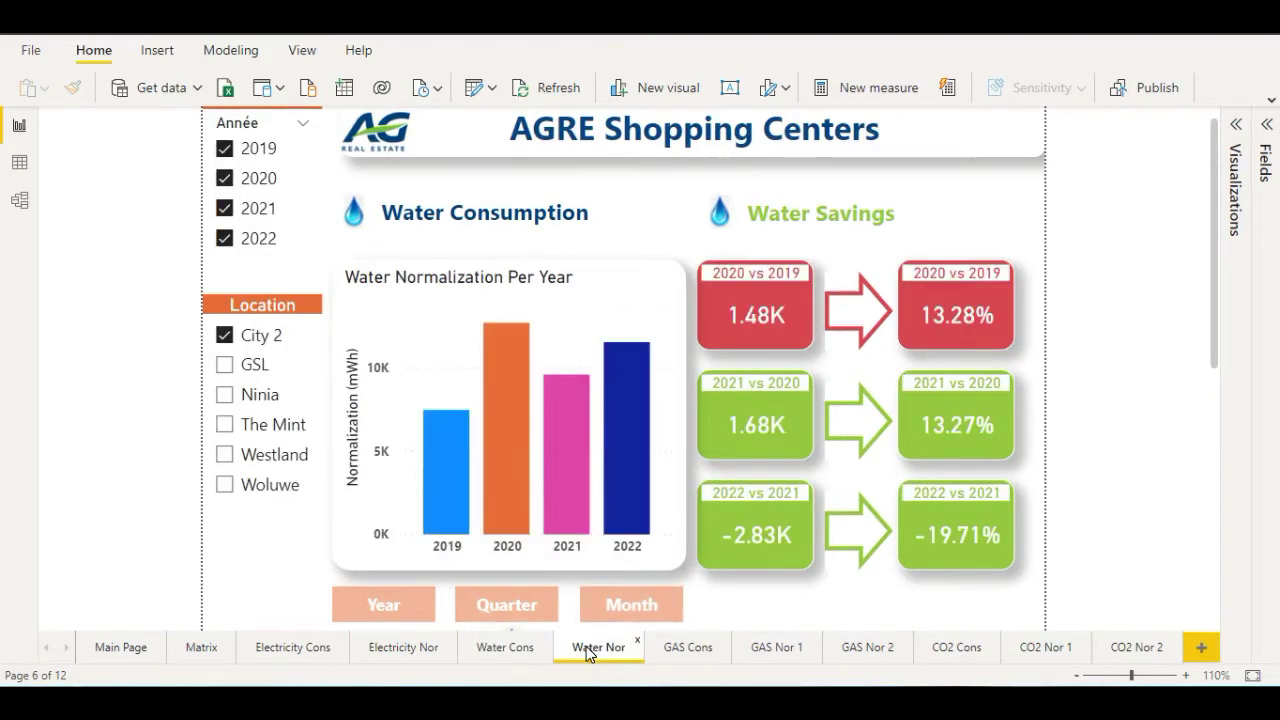
Step: Open the GAS Cons page, add all the other locations to Ninia in the location filter, and reduce the selection to City 2
click(687, 650)
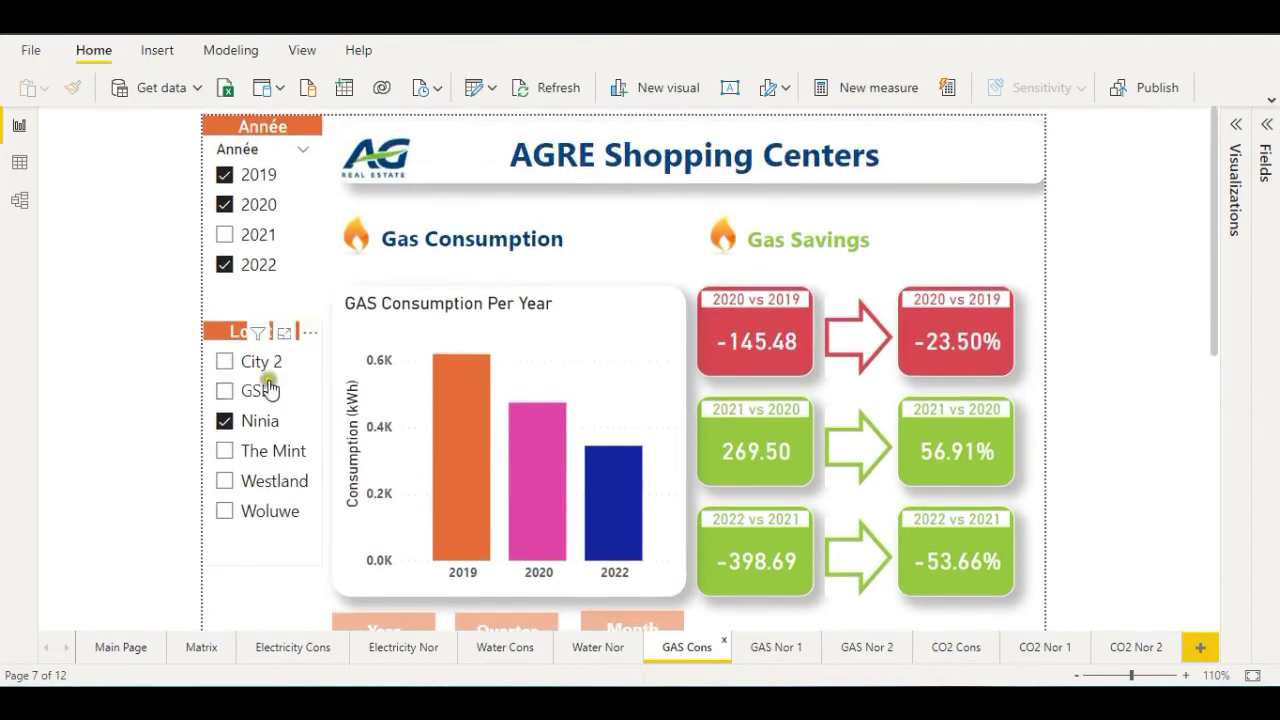
click(238, 365)
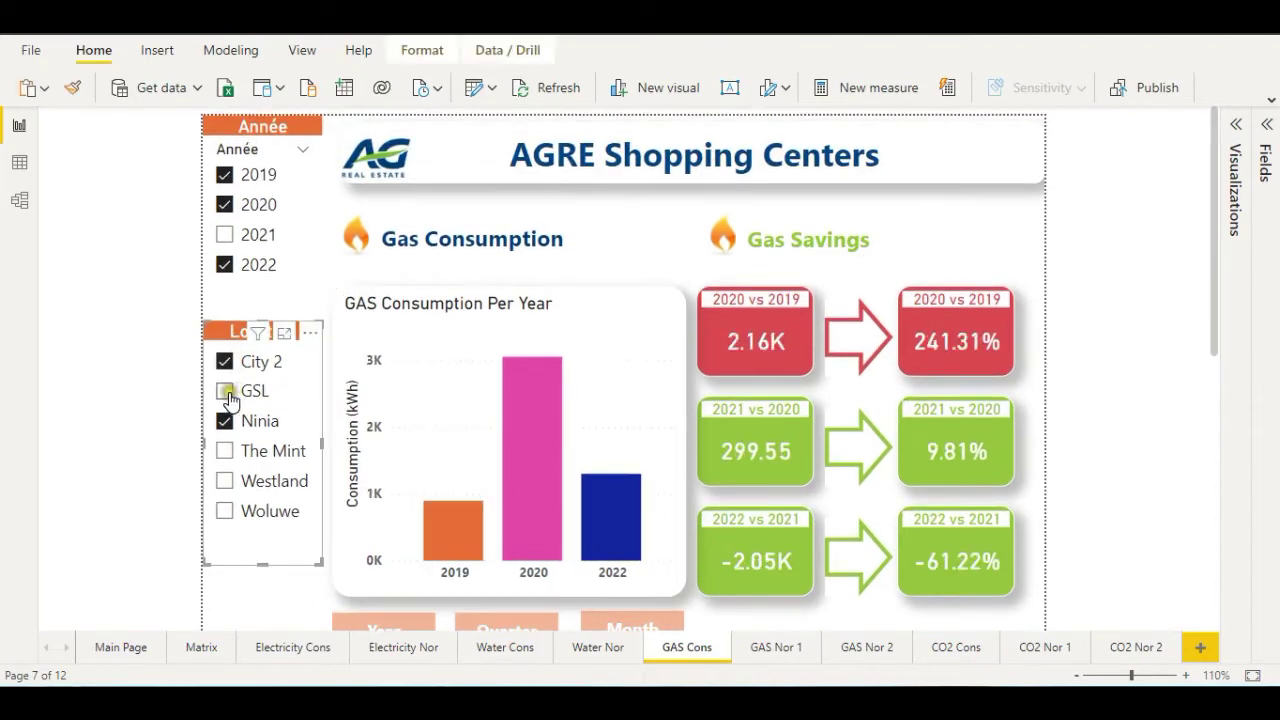
click(226, 451)
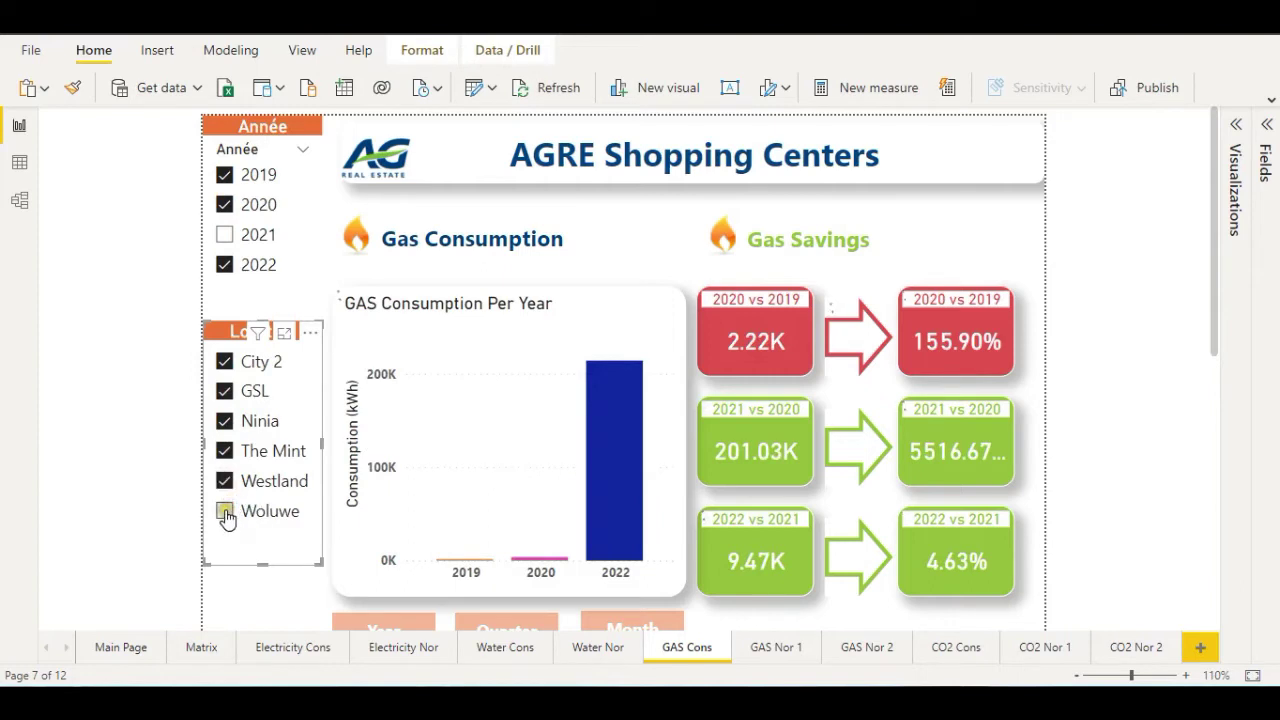
click(224, 391)
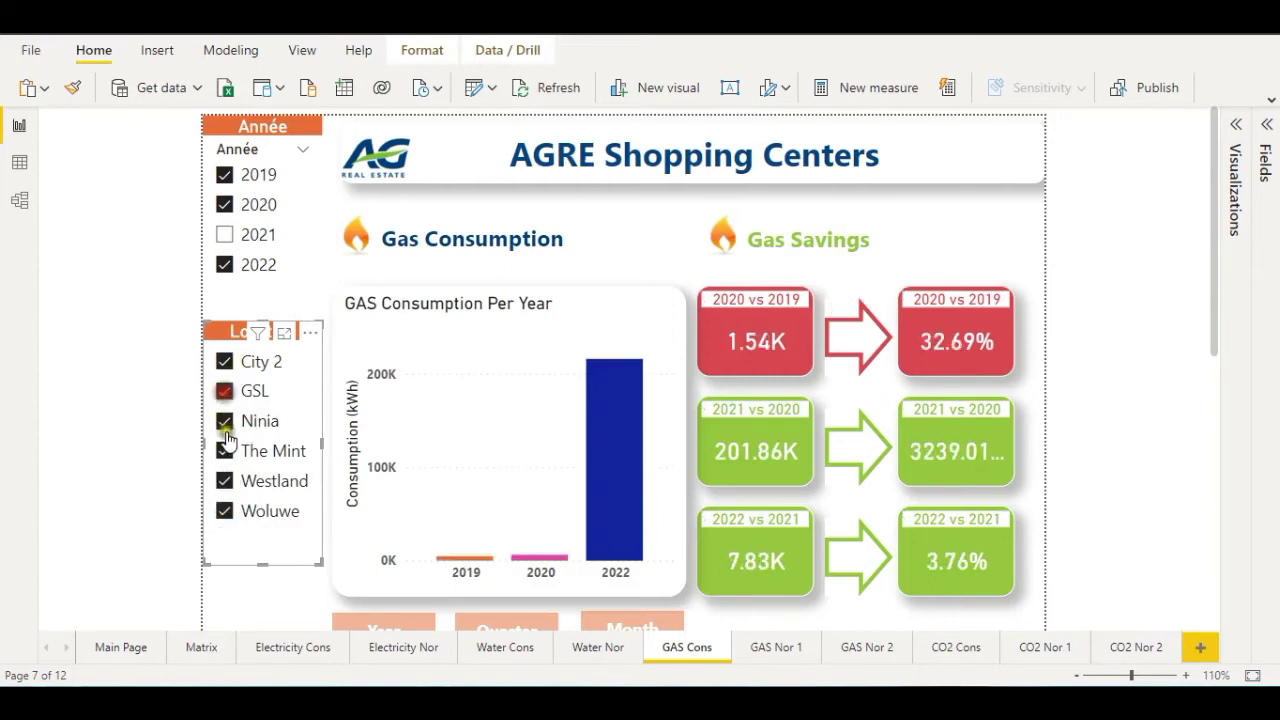
click(226, 510)
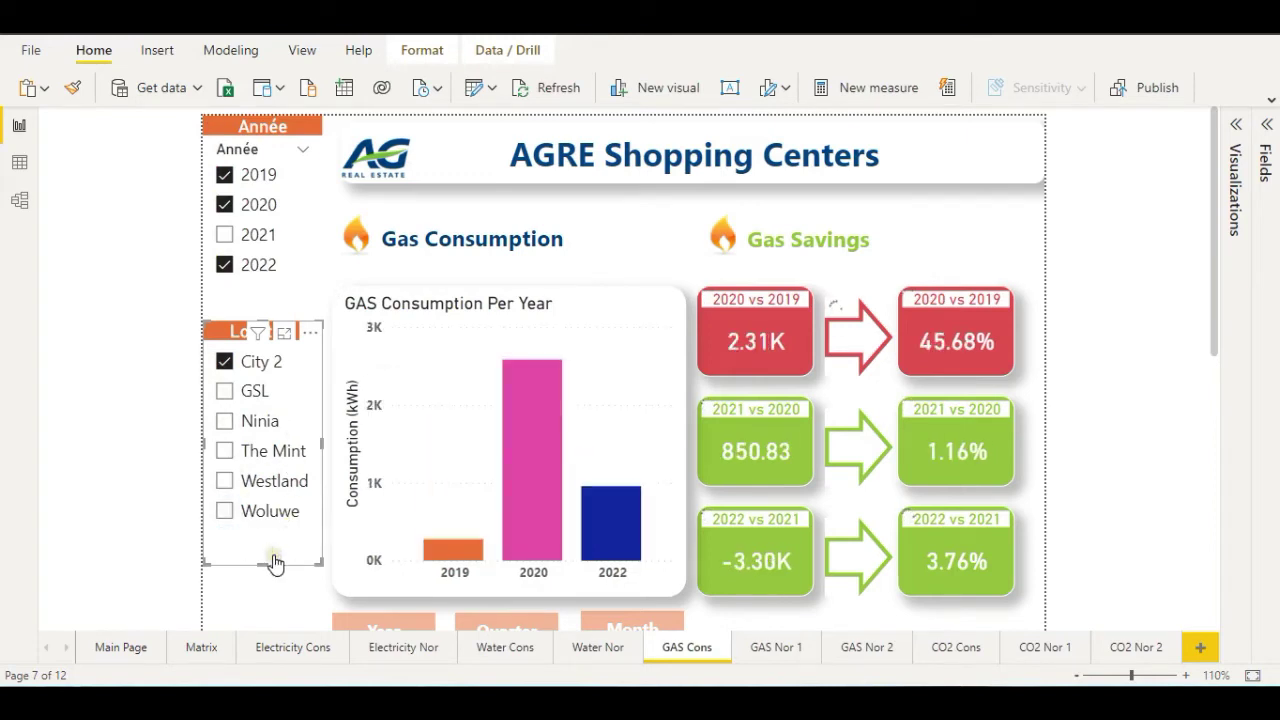
Step: Switch the GAS Cons consumption chart to quarterly data, to monthly data, and back to yearly data
scroll(275, 563, down, 3)
click(363, 475)
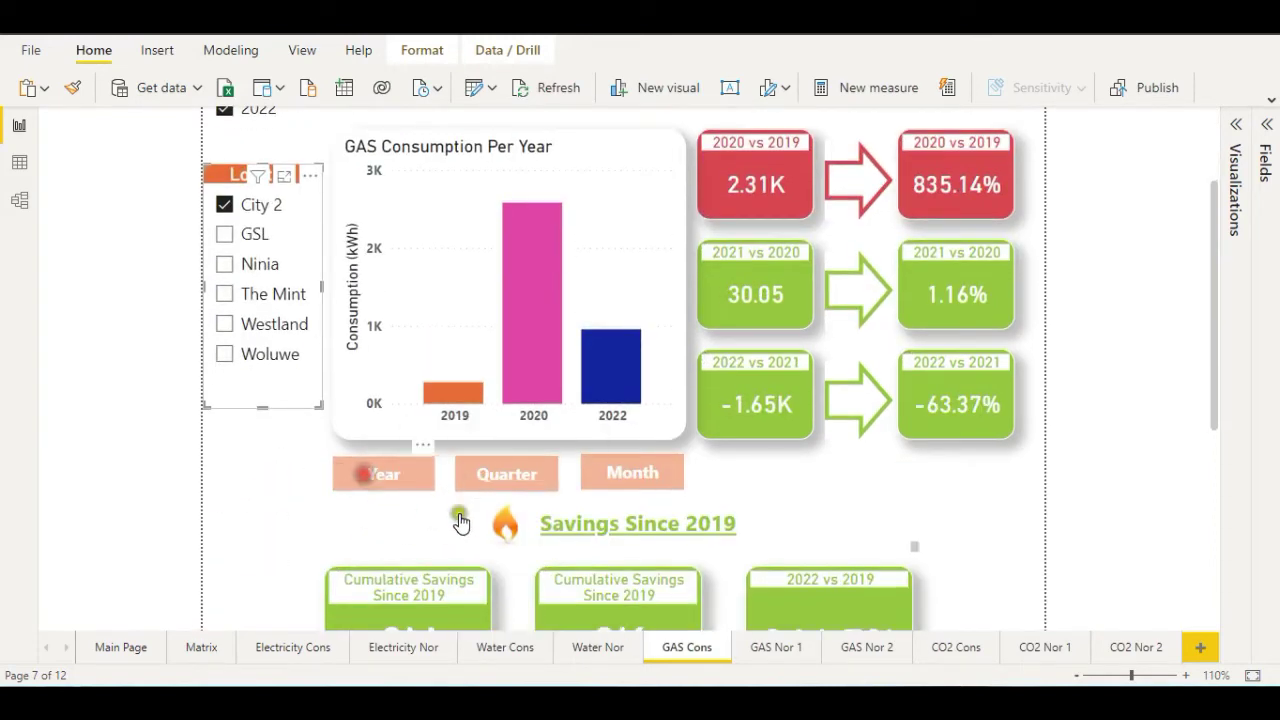
ctrl+click(492, 470)
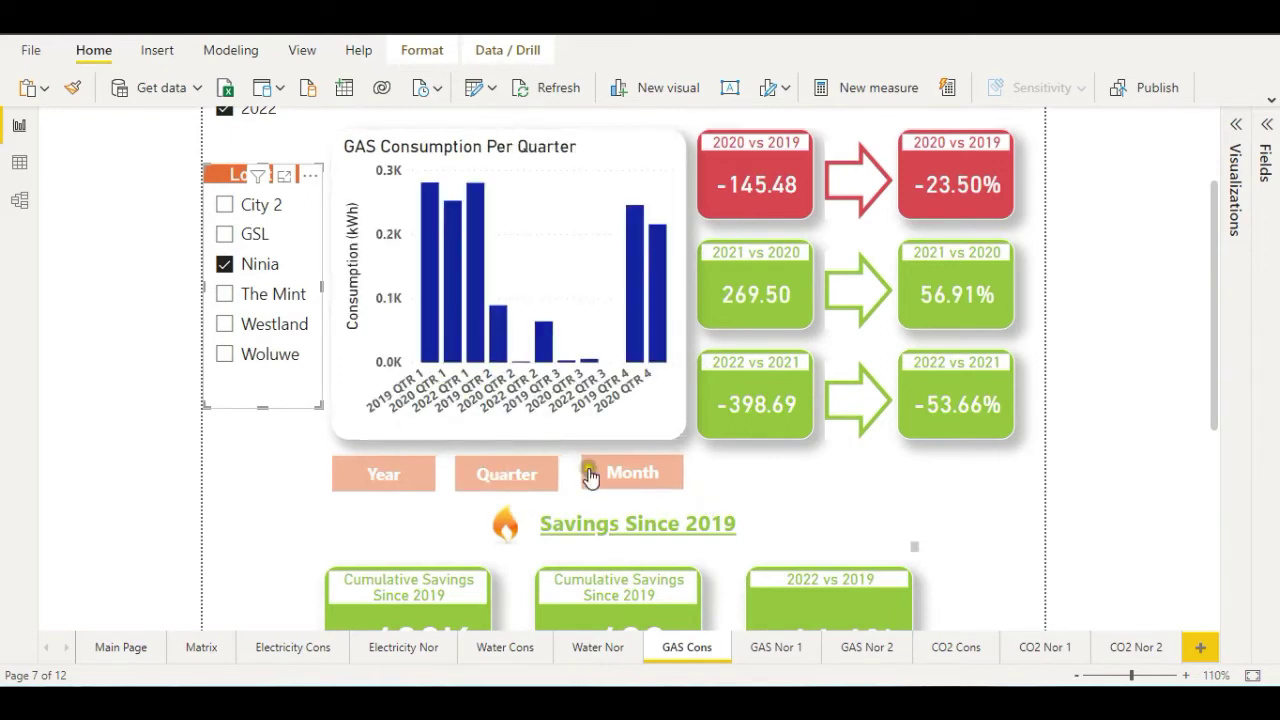
ctrl+click(636, 474)
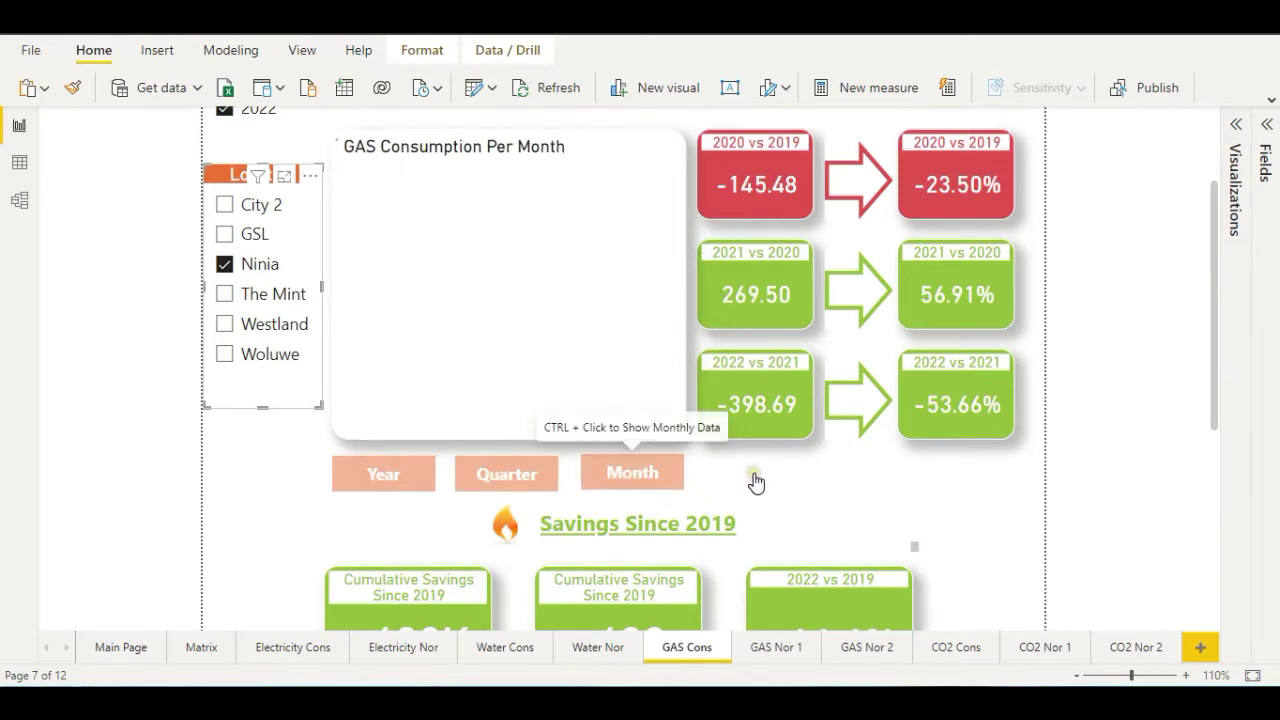
ctrl+click(405, 474)
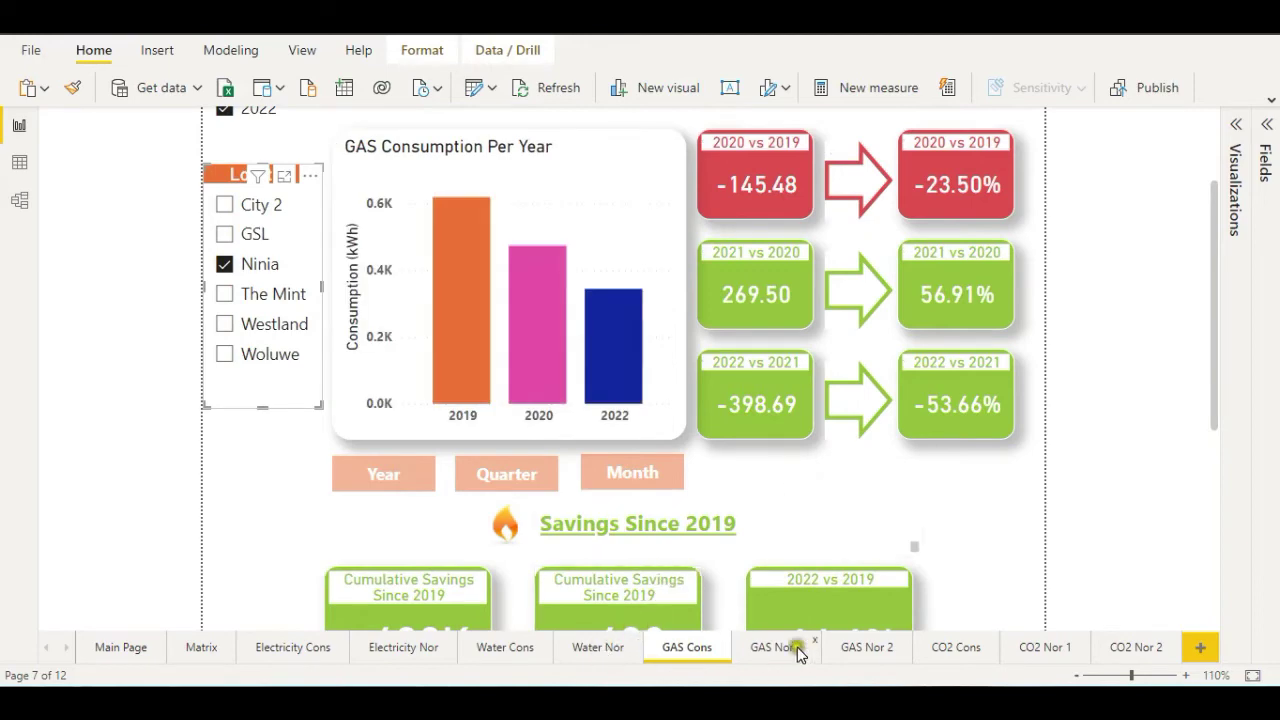
Step: Review the GAS Nor 1 page, switching its normalization chart to quarterly, monthly, and back to yearly data
click(765, 648)
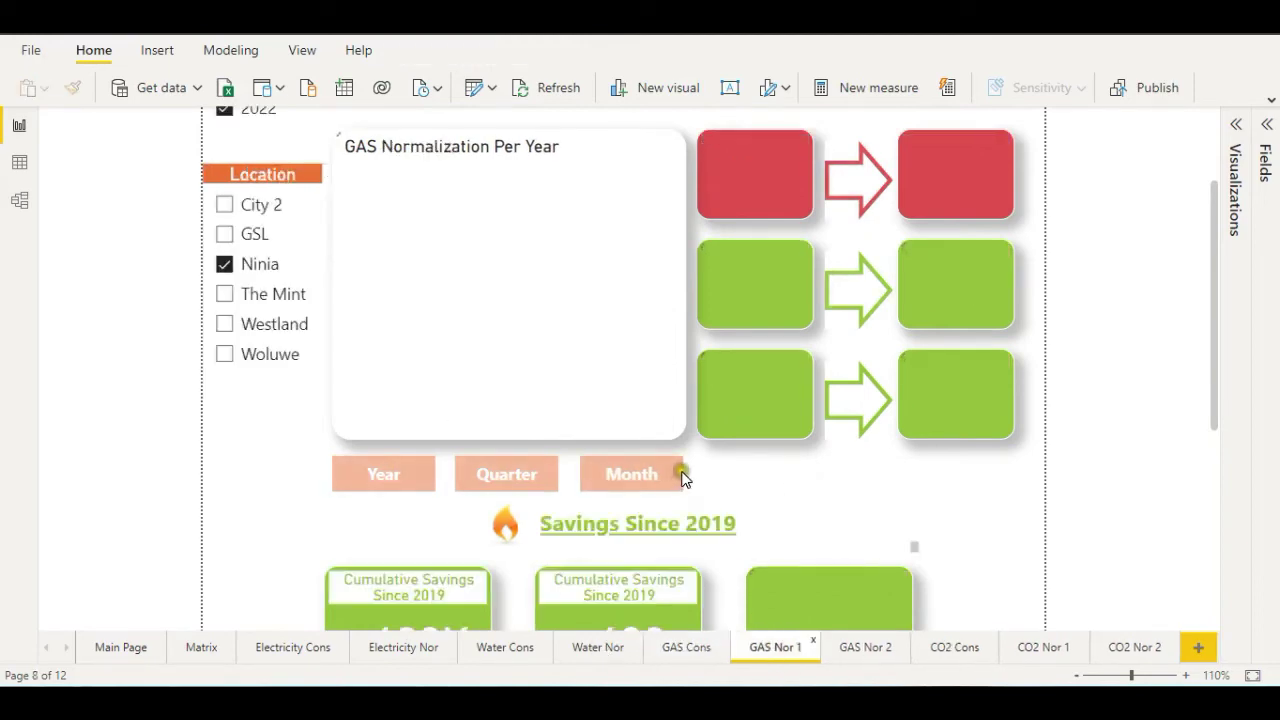
scroll(883, 505, down, 4)
scroll(851, 514, up, 5)
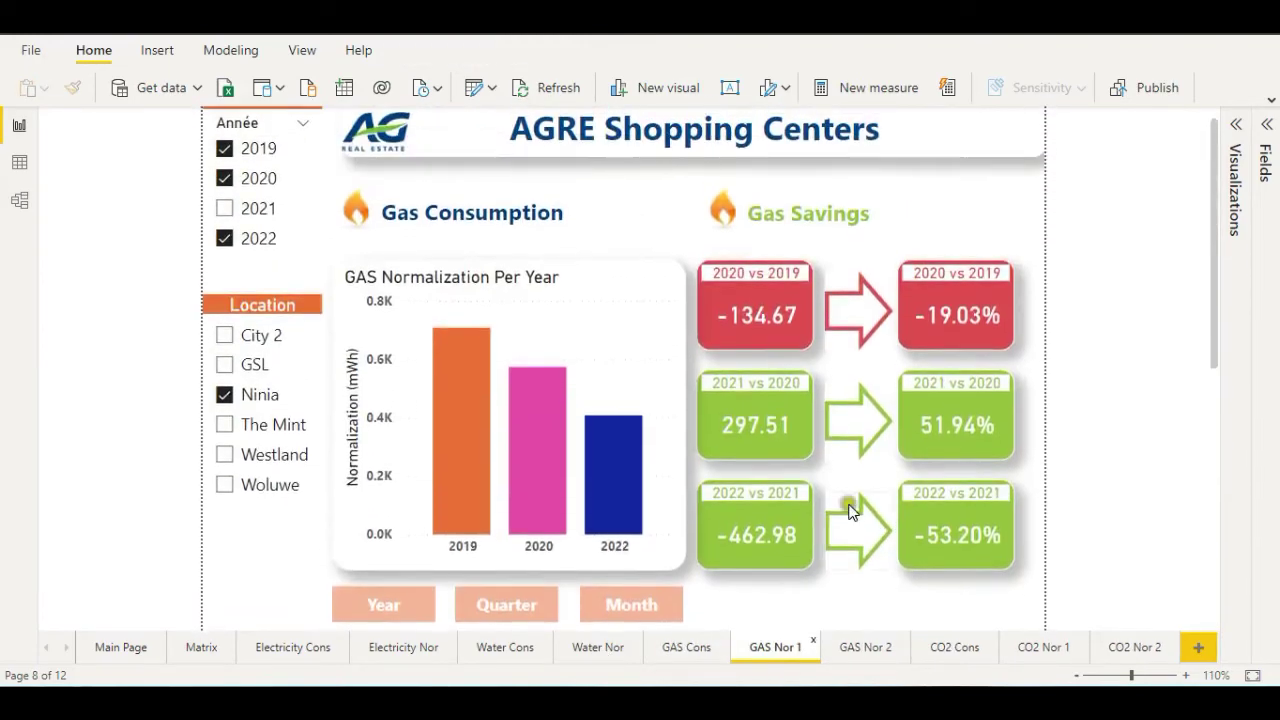
click(507, 604)
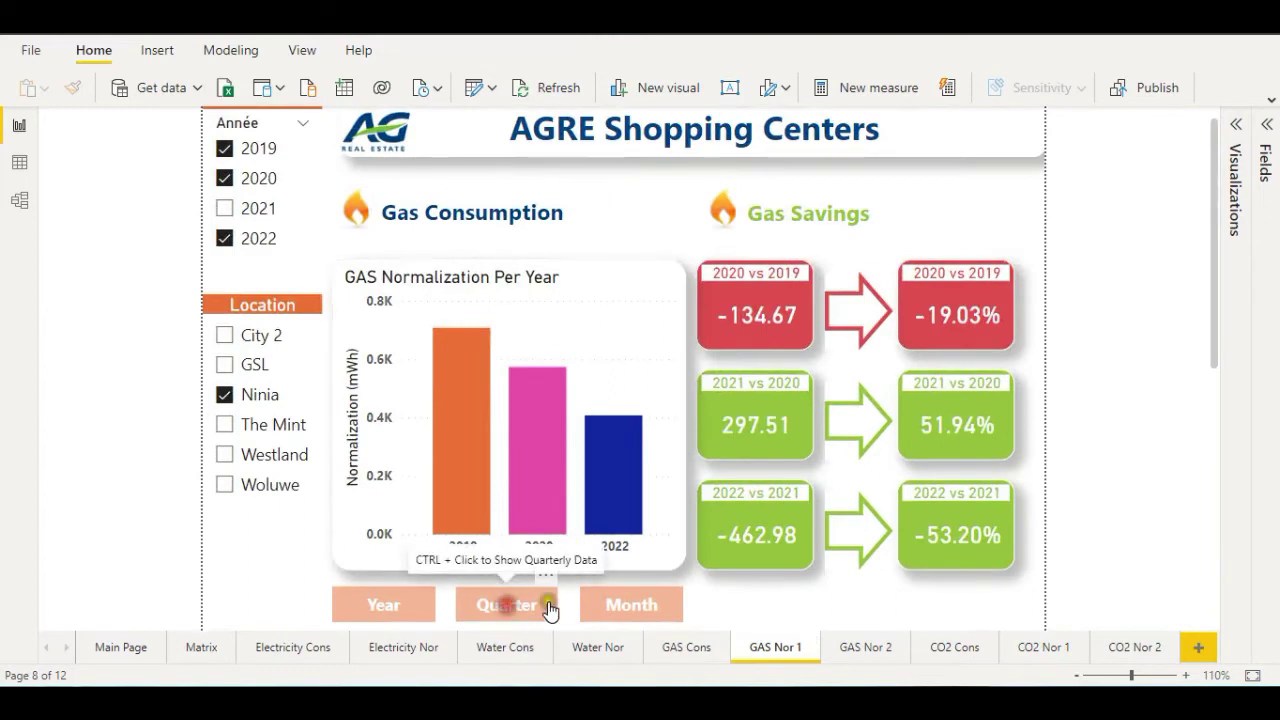
ctrl+click(668, 605)
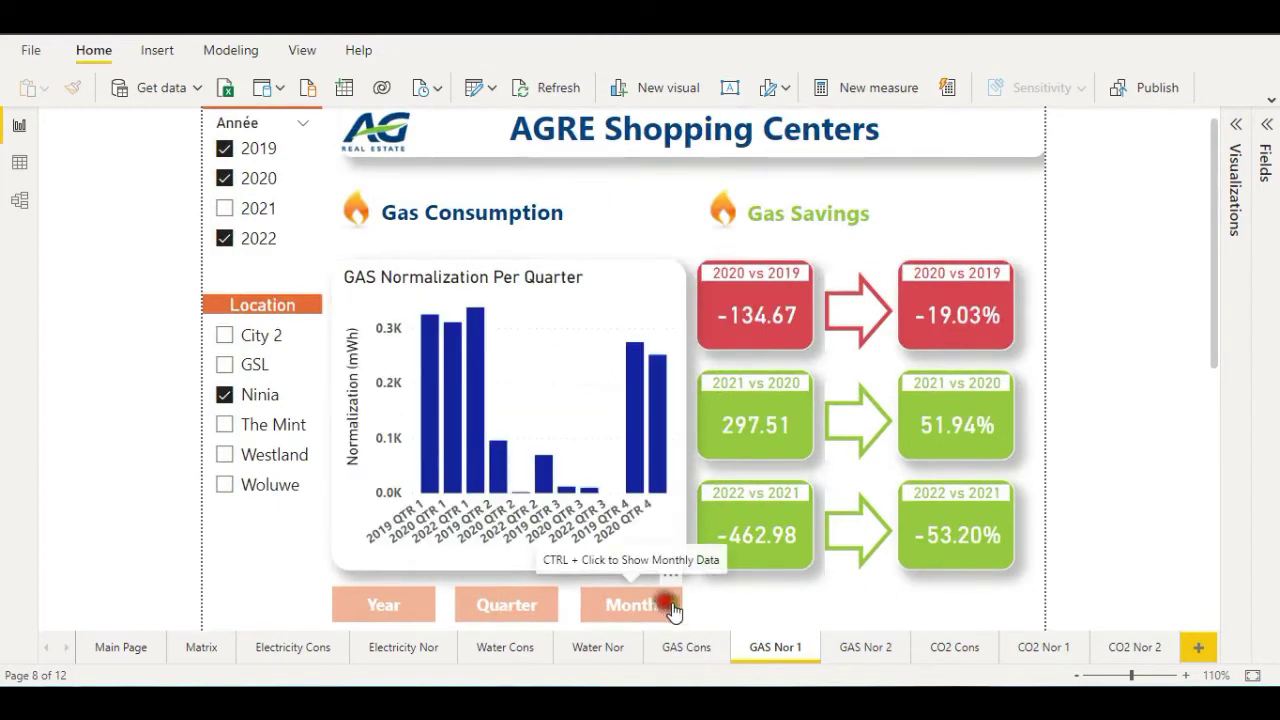
ctrl+click(389, 608)
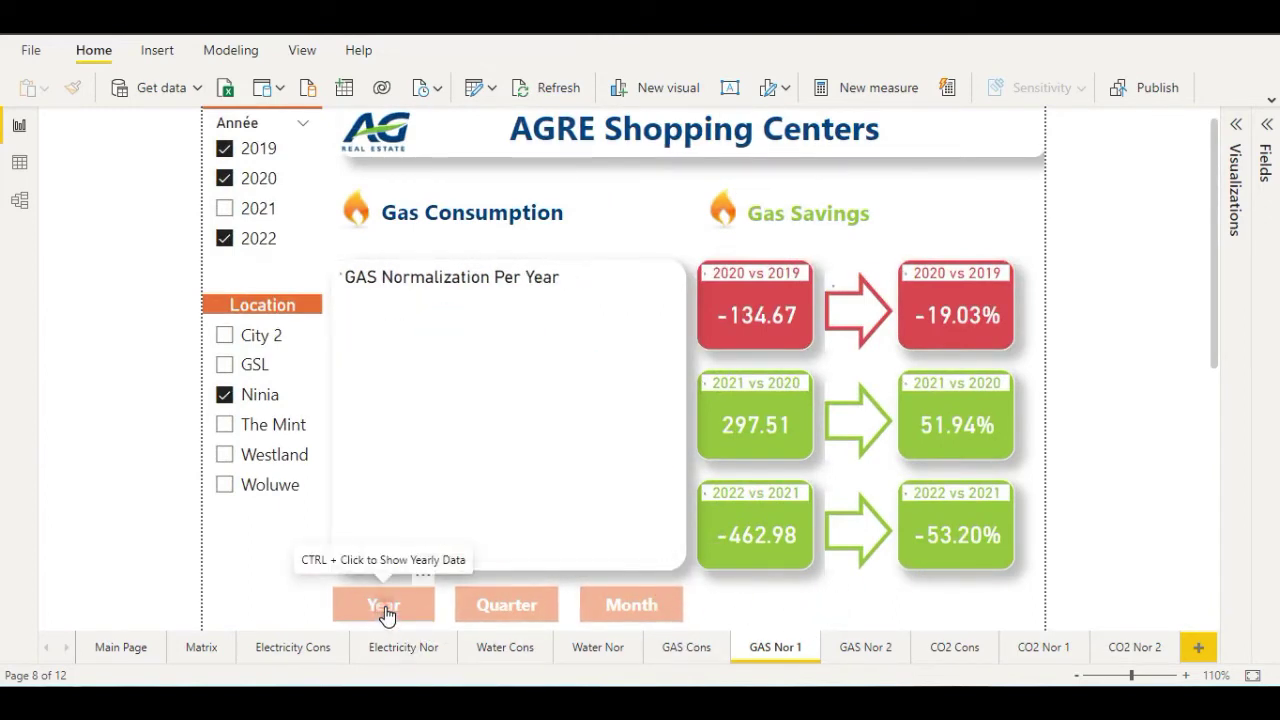
Step: Add the year 2021 and the City 2 location to the GAS Nor 1 filters, and examine the rest of the page
click(252, 383)
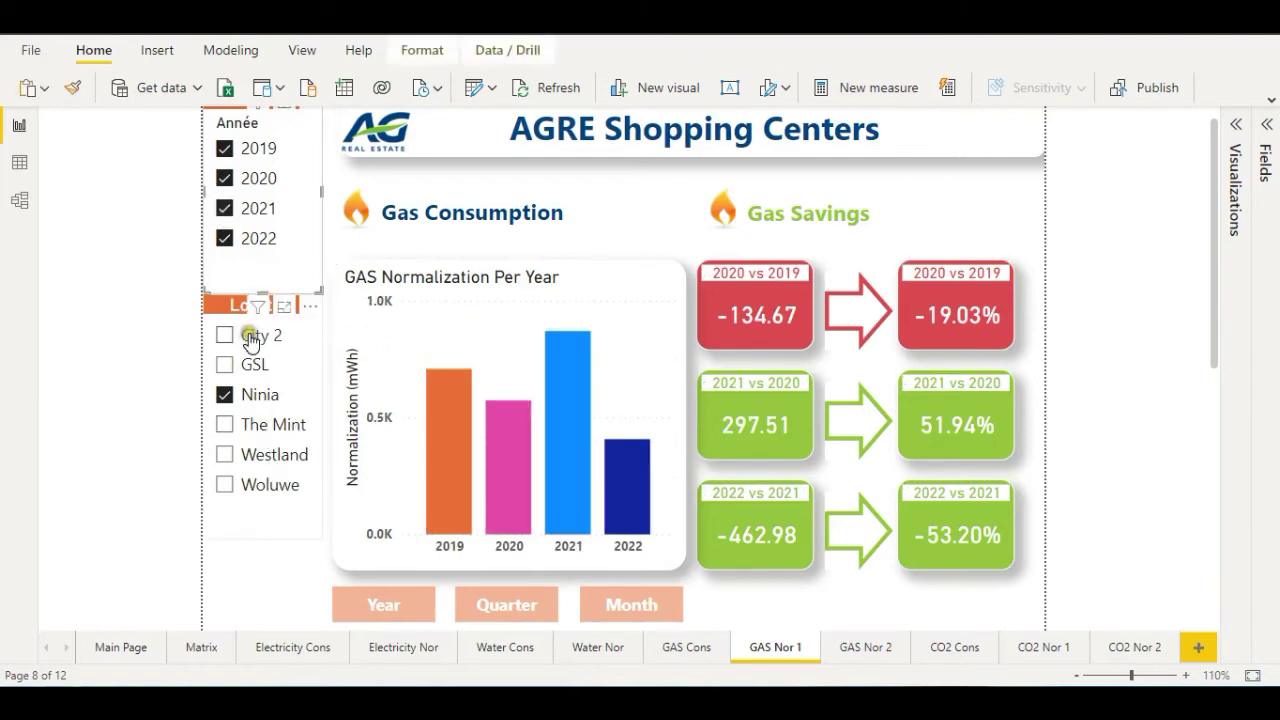
click(258, 443)
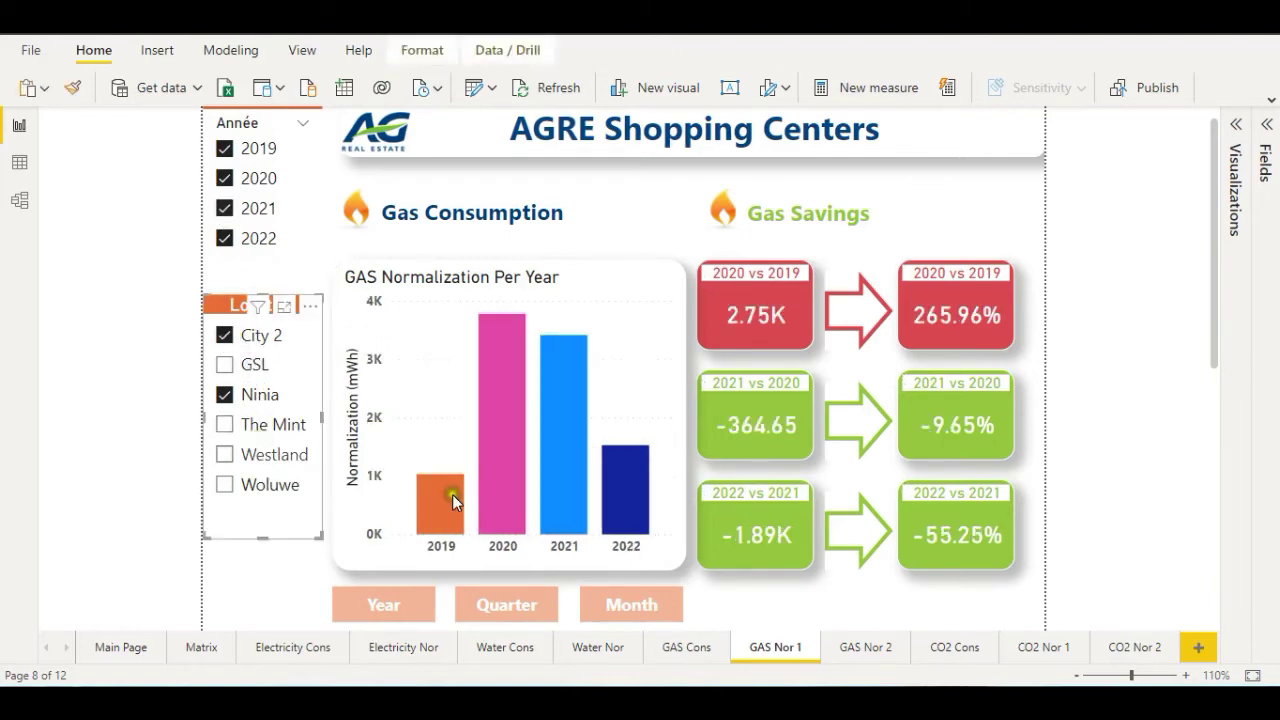
scroll(1117, 510, down, 5)
scroll(743, 623, up, 5)
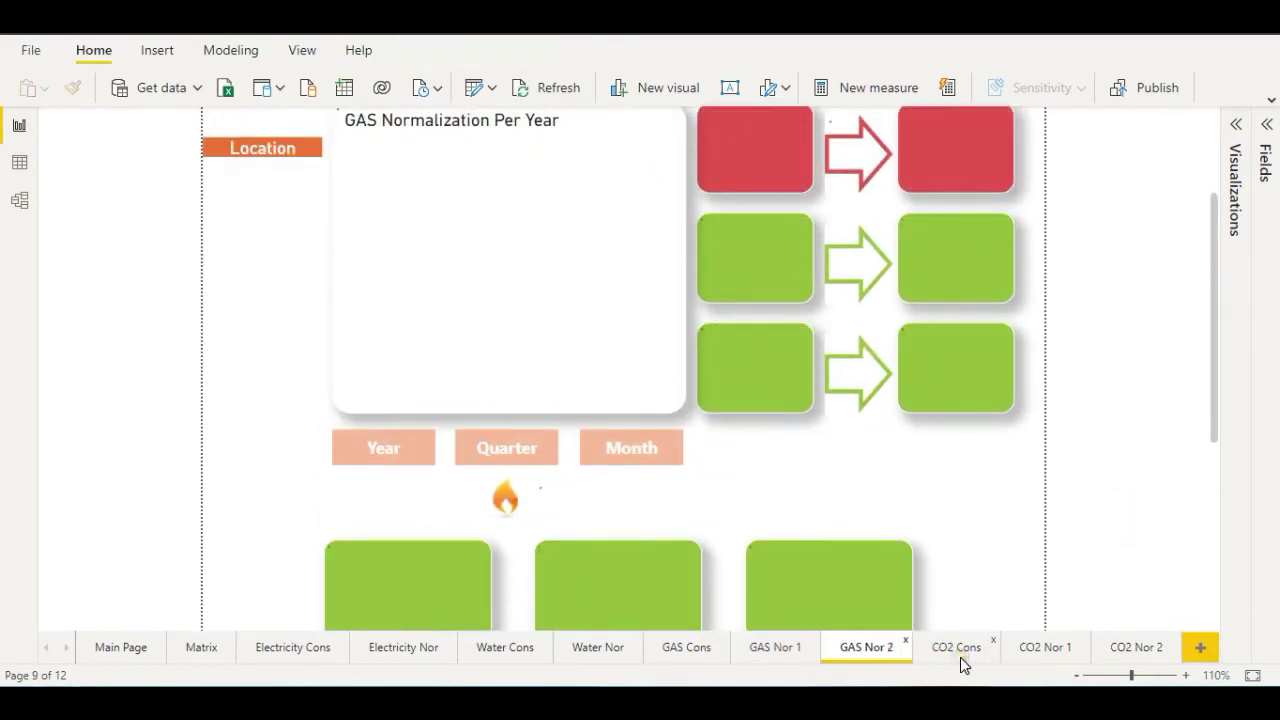
Step: Examine the GAS Nor 2 and CO2 Cons pages, from their yearly charts down to the Savings Since 2019 cards and tables
scroll(1023, 531, up, 4)
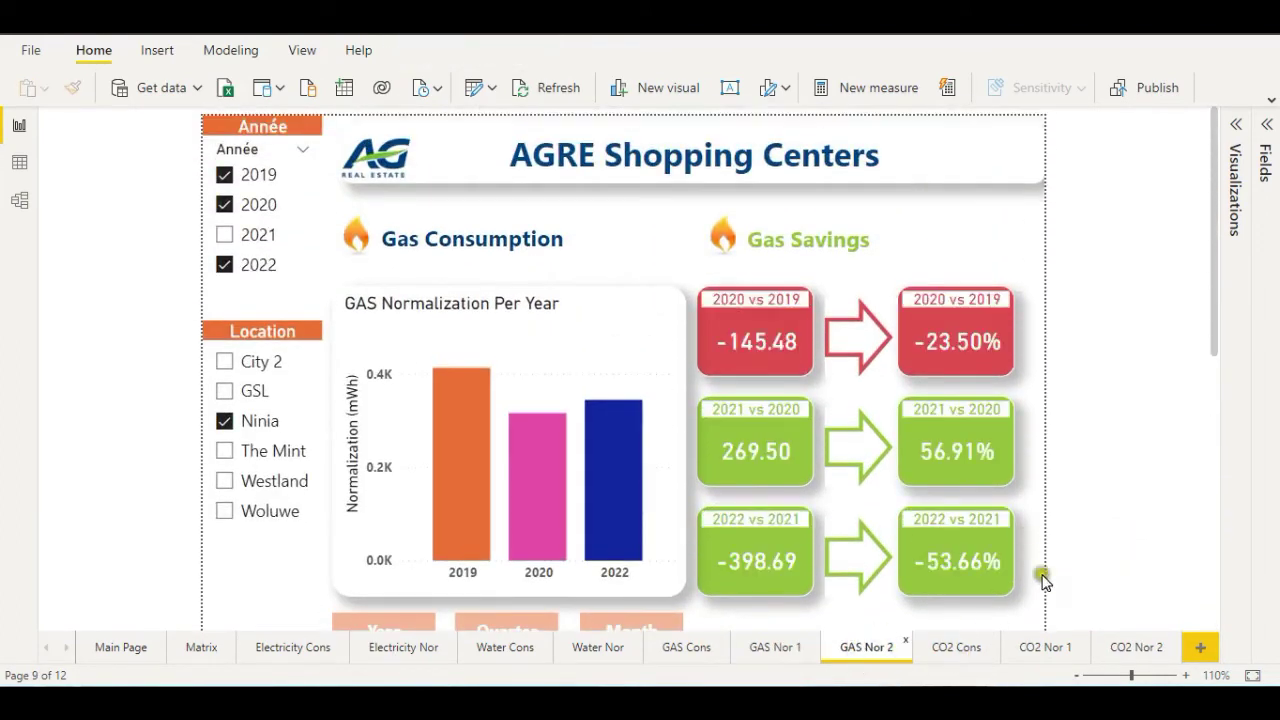
scroll(1005, 555, down, 5)
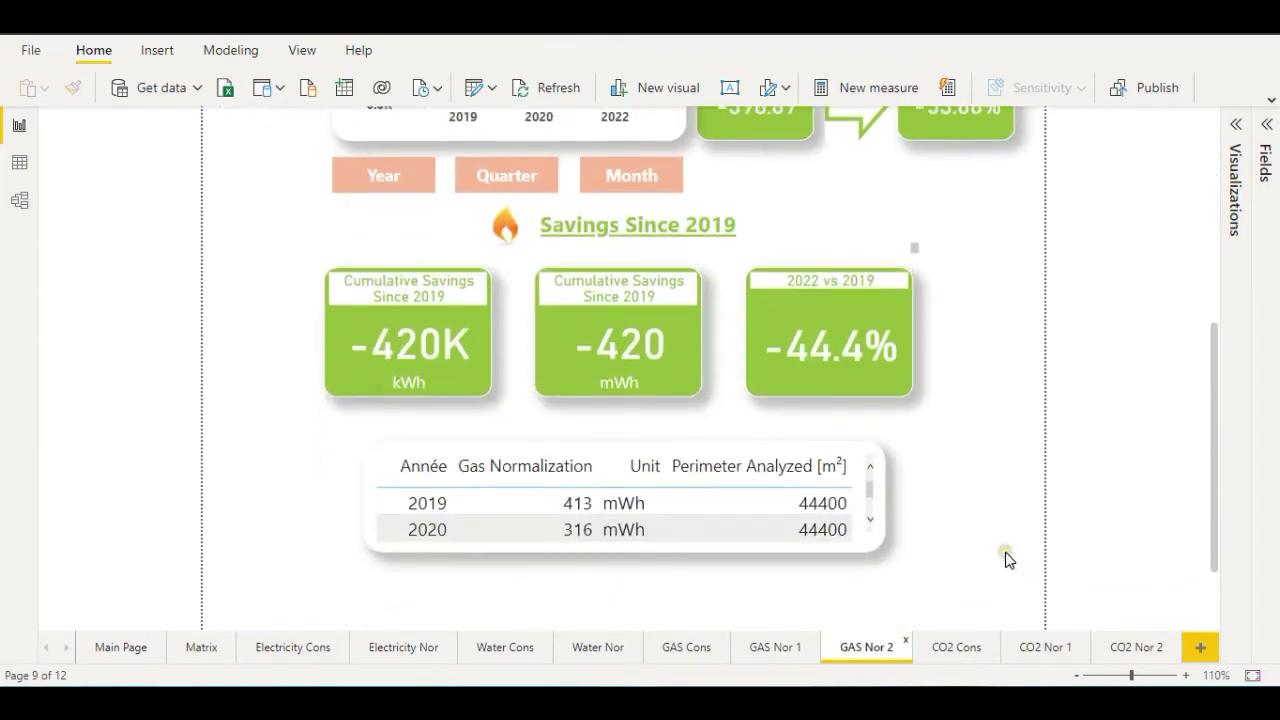
scroll(1005, 557, up, 5)
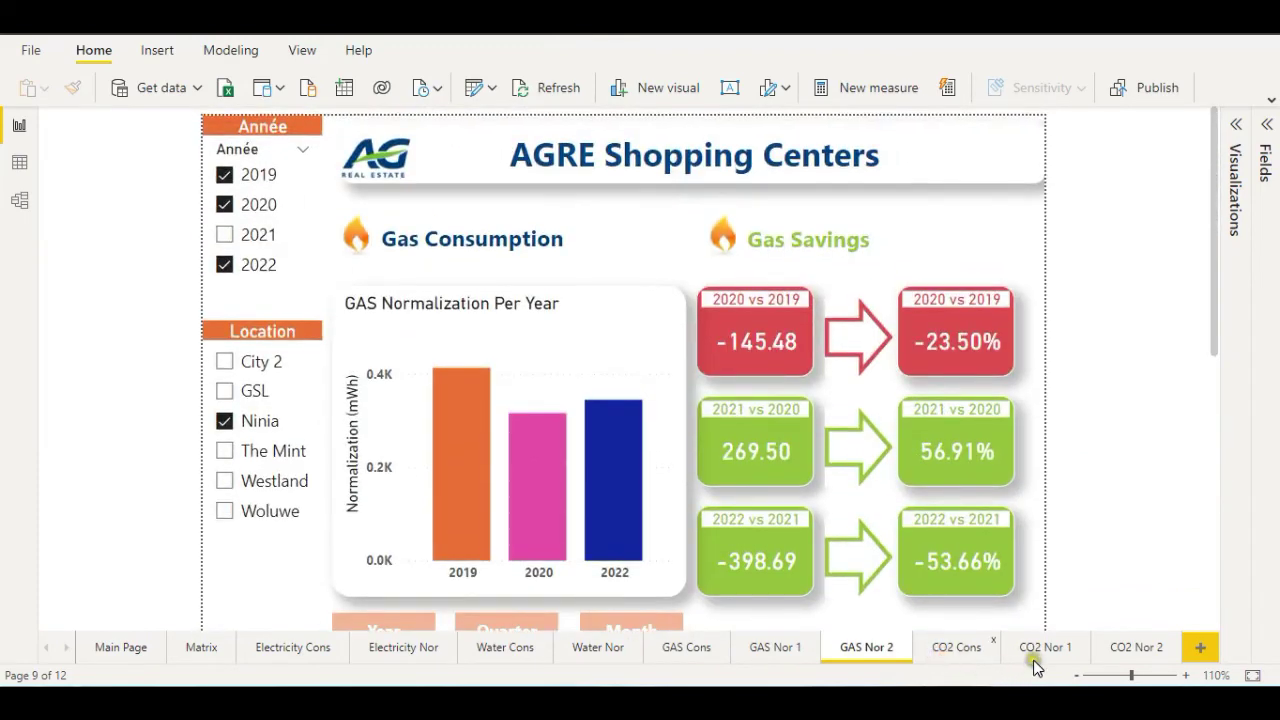
scroll(1078, 498, down, 5)
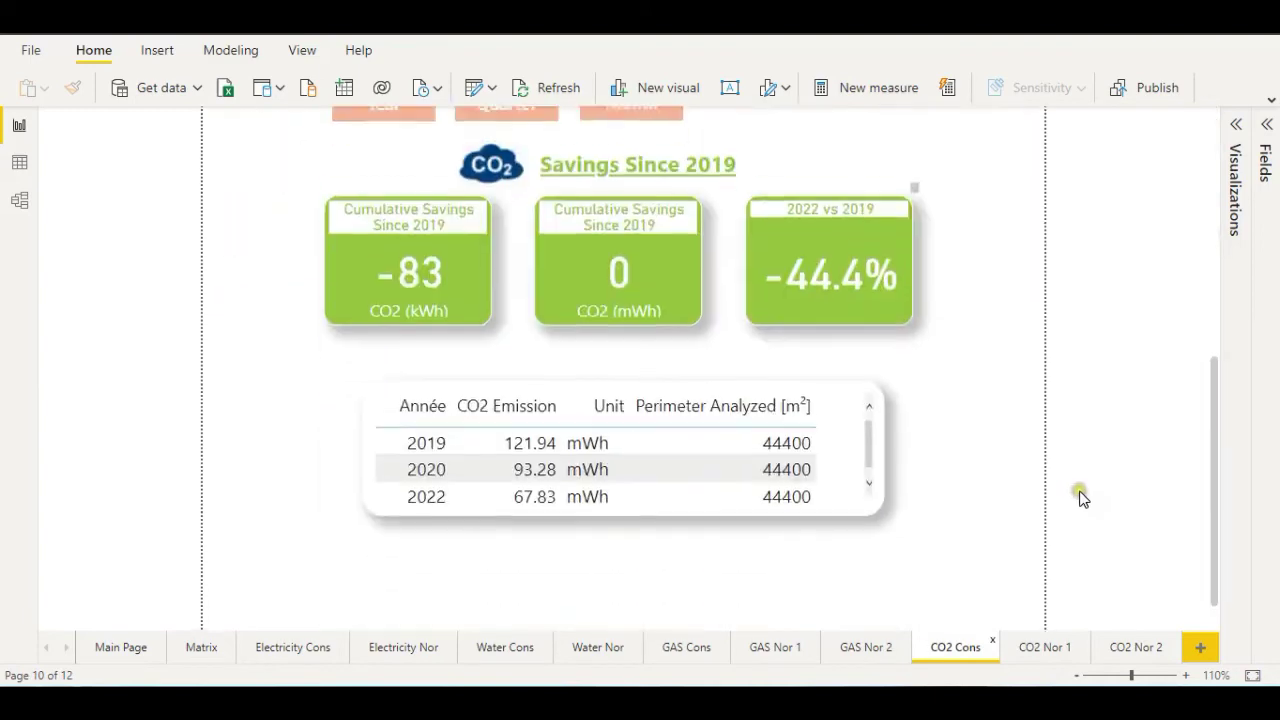
scroll(1080, 494, up, 5)
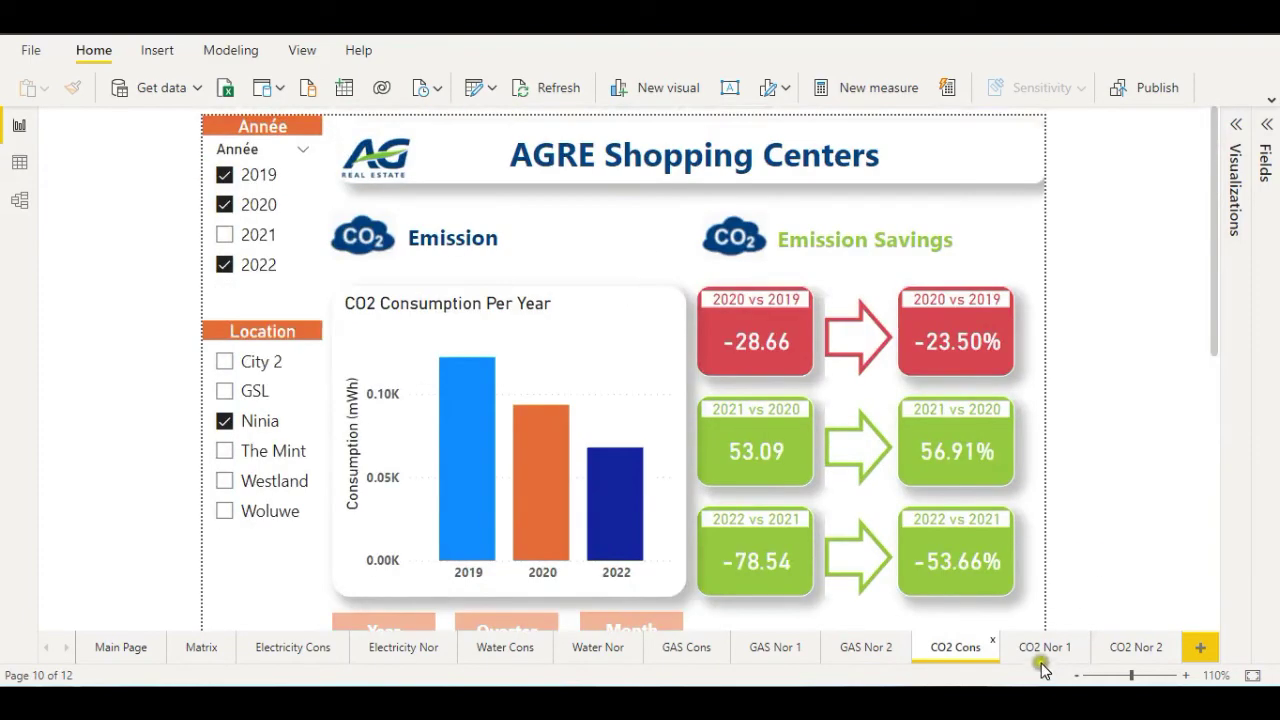
Step: Examine the CO2 Nor 1 and CO2 Nor 2 pages, including their yearly normalization charts and emission savings cards
click(1125, 652)
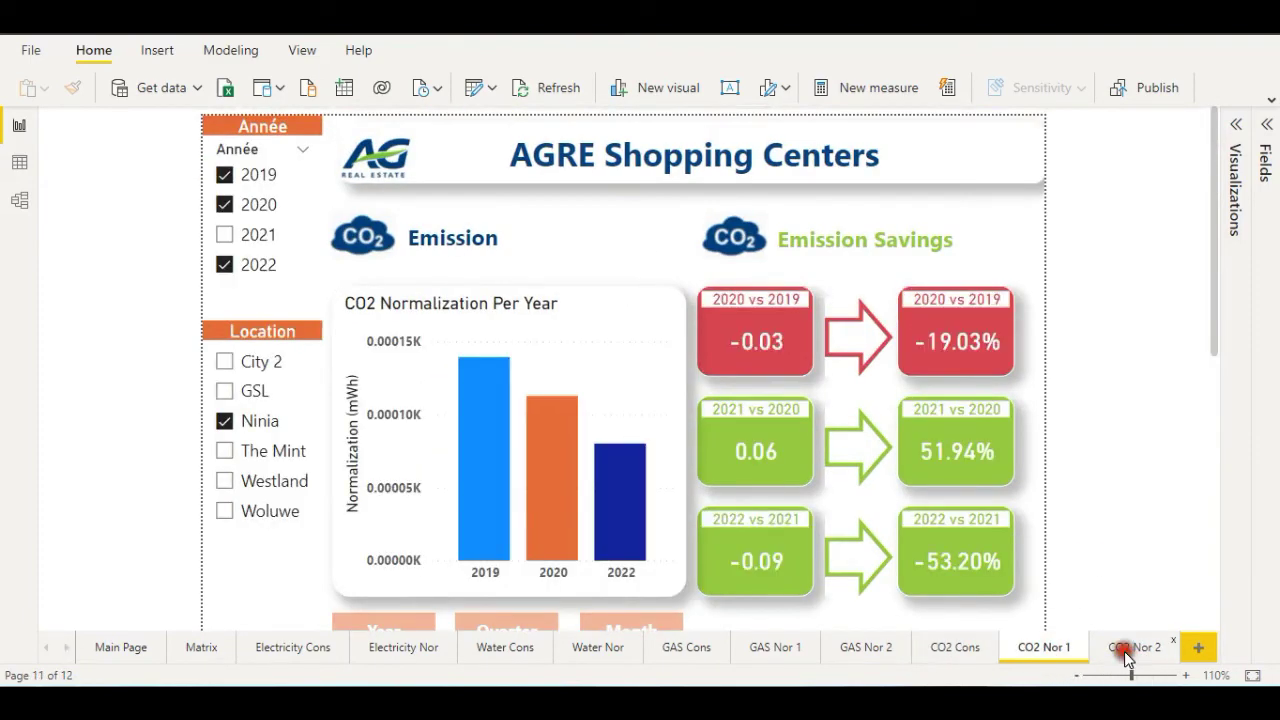
scroll(1056, 487, down, 5)
scroll(1065, 488, up, 5)
click(1070, 487)
scroll(1070, 487, up, 1)
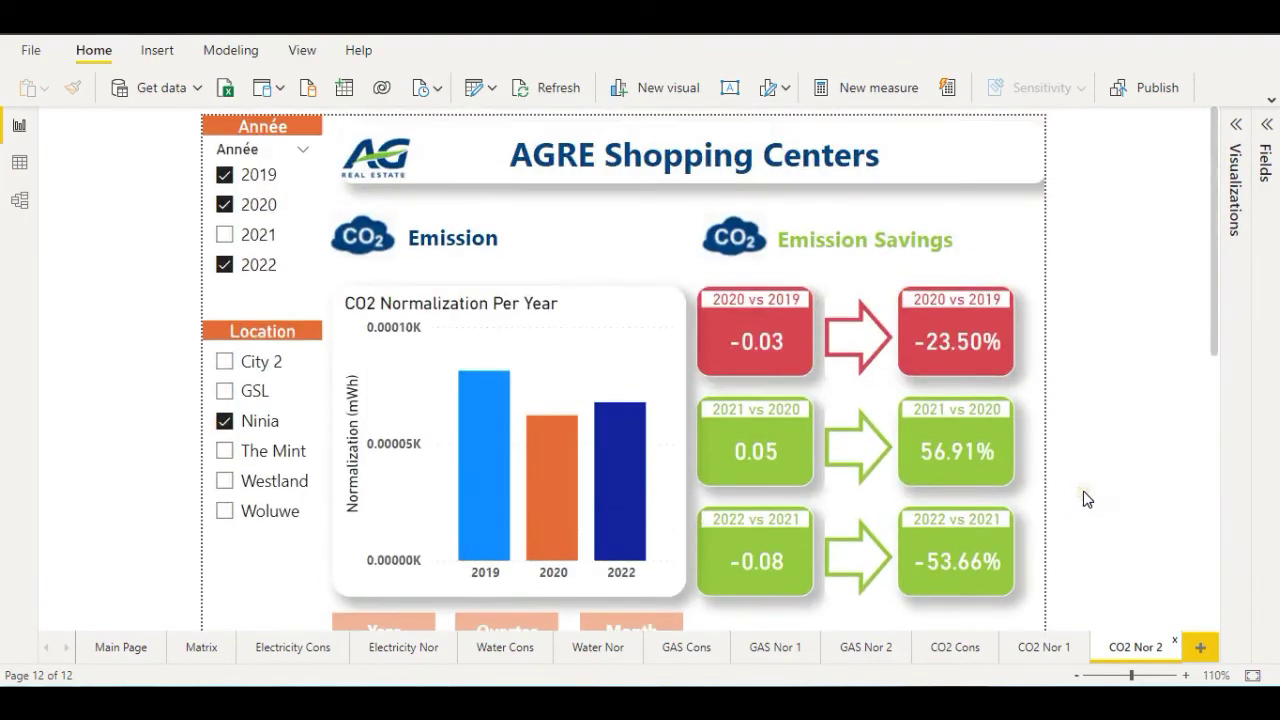
Step: Add the GSL location to the CO2 Nor 2 page's filter and examine the chart and Savings Since 2019 cards
click(232, 386)
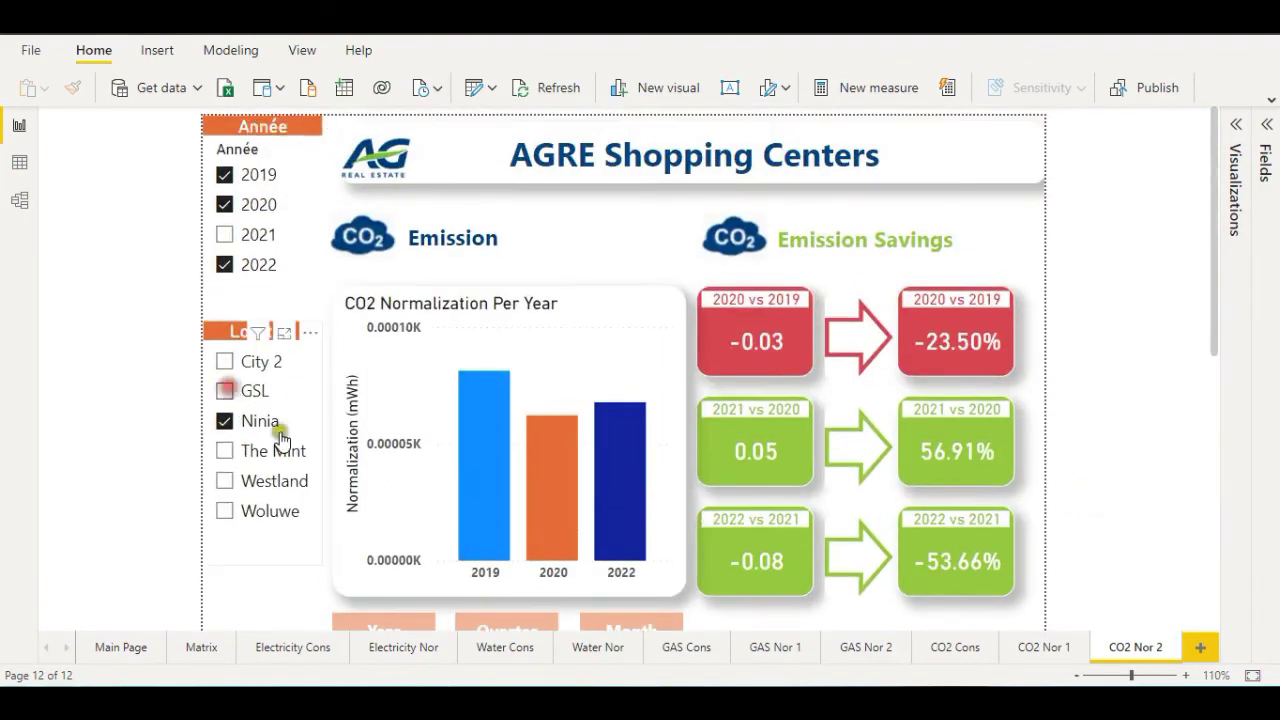
scroll(645, 578, down, 5)
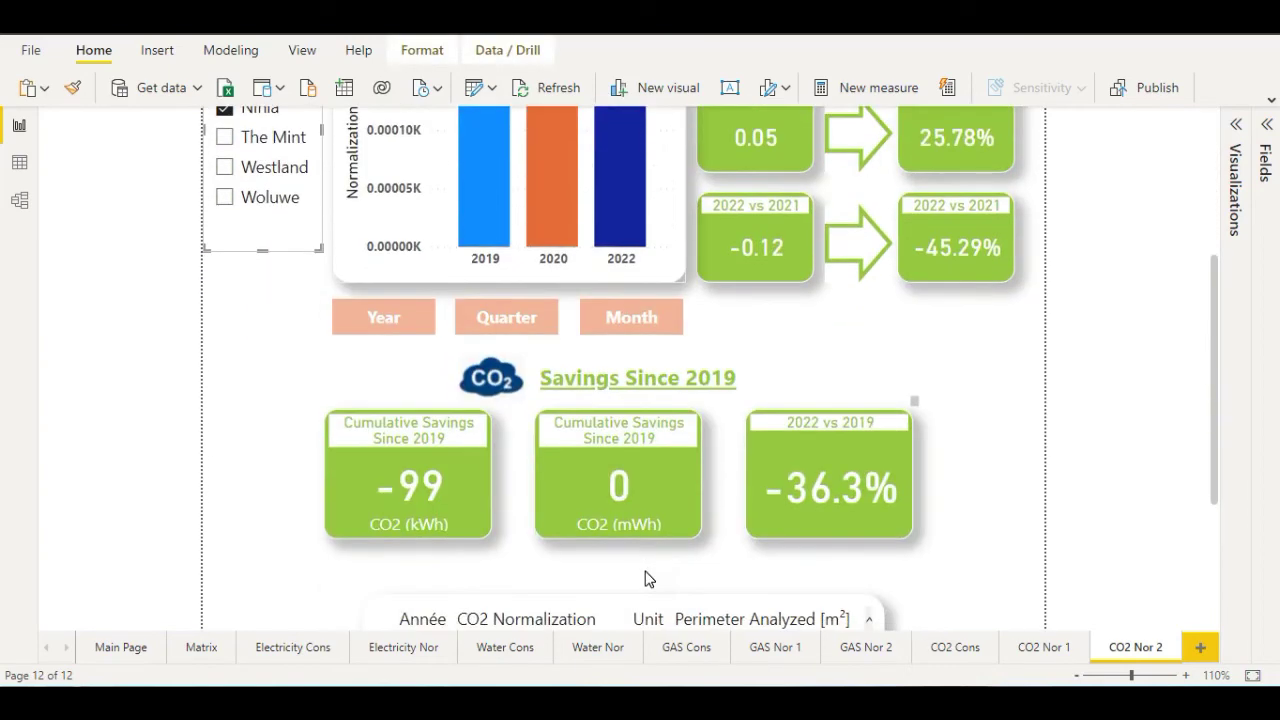
scroll(651, 580, up, 5)
Step: Return to the Main Page and review its map and the CO2, gas, electricity, and water savings cards
click(119, 649)
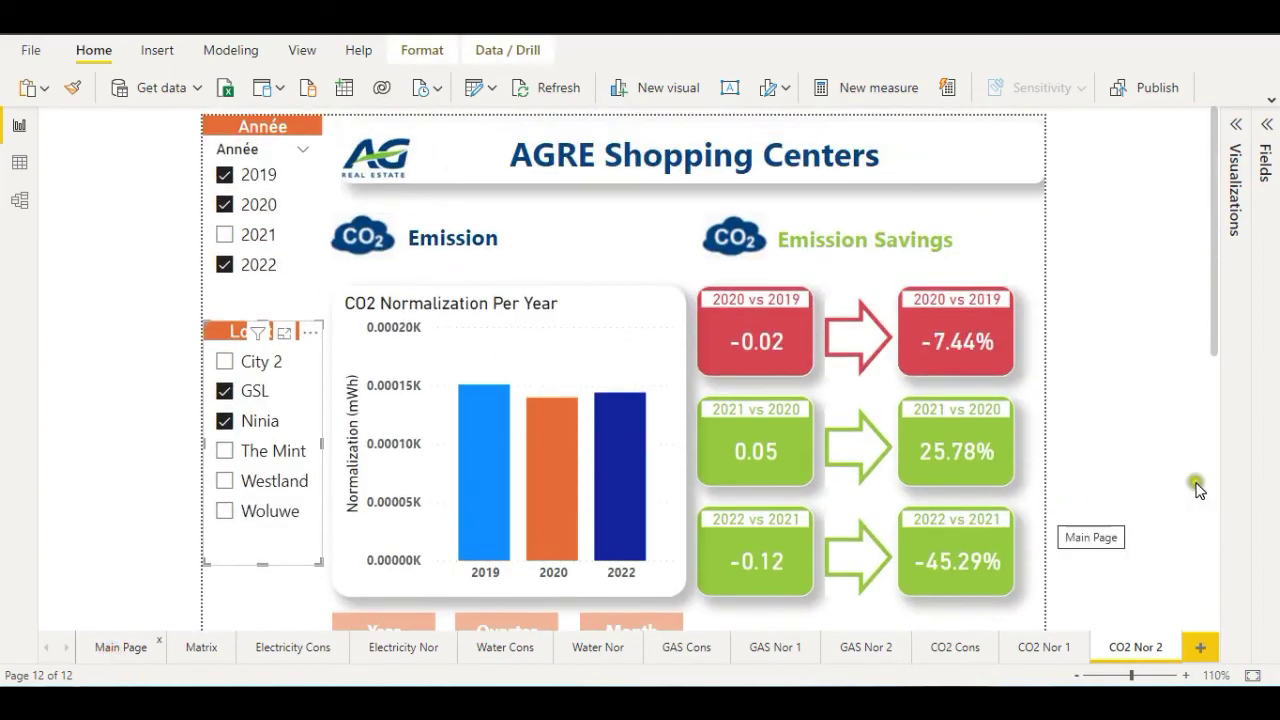
scroll(1087, 473, down, 5)
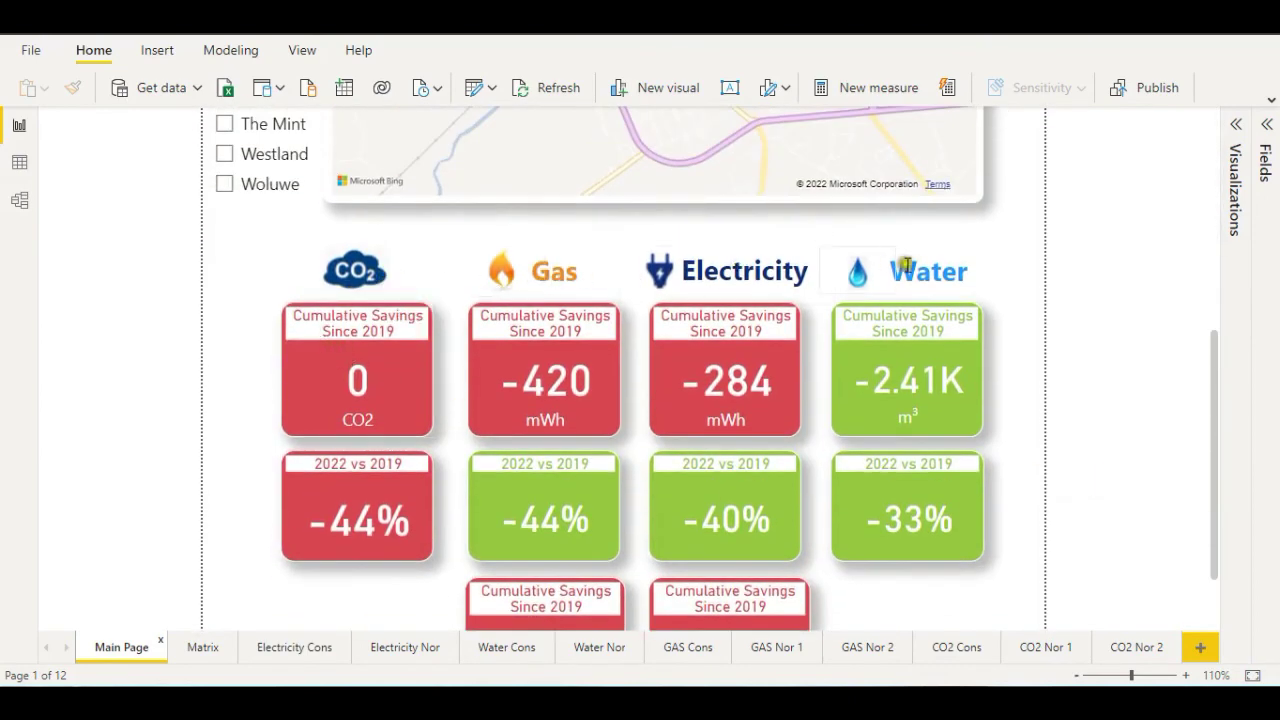
scroll(1134, 491, up, 5)
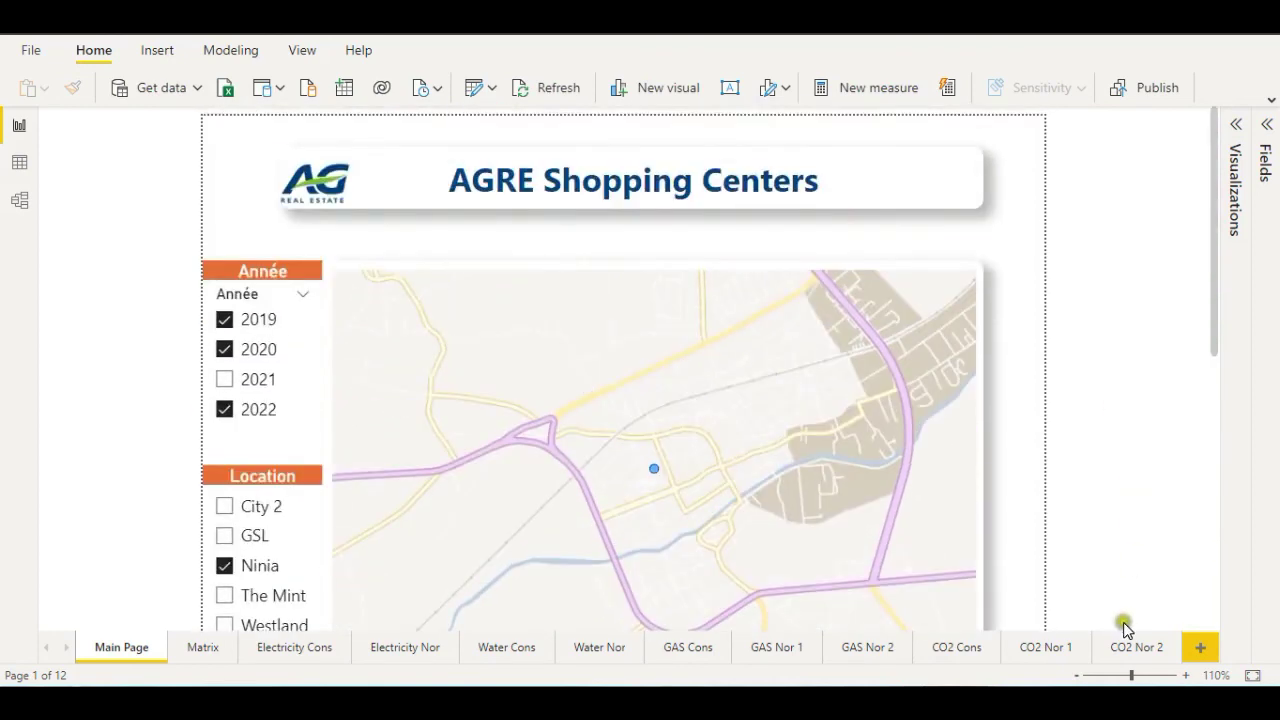